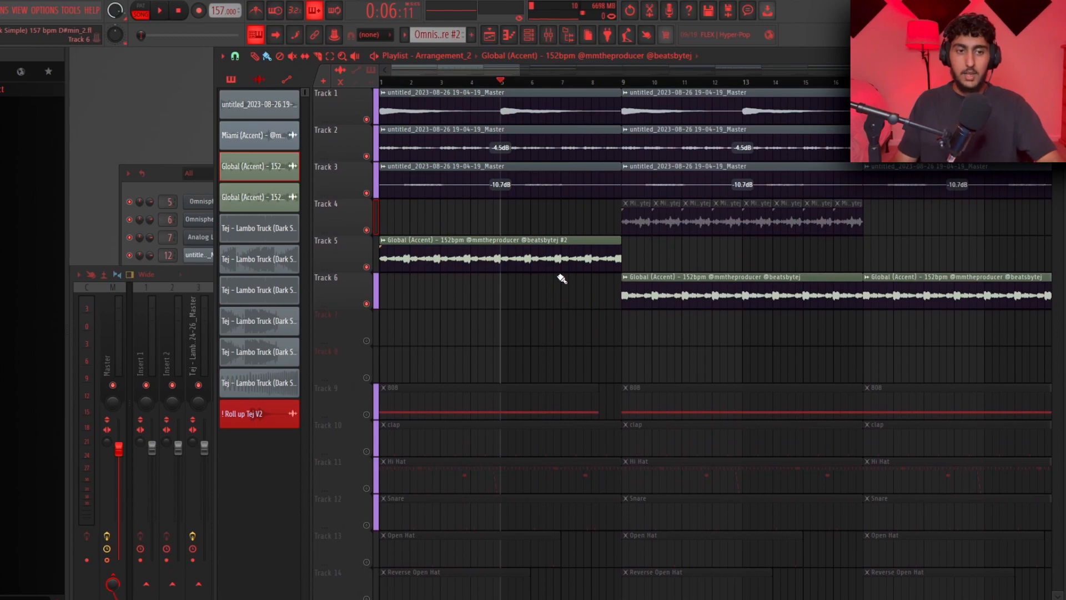
Play the arrangement to listen to the drum and melody tracks
{"action": "scroll", "coordinate": [555, 274], "scroll_direction": "down", "scroll_amount": 2}
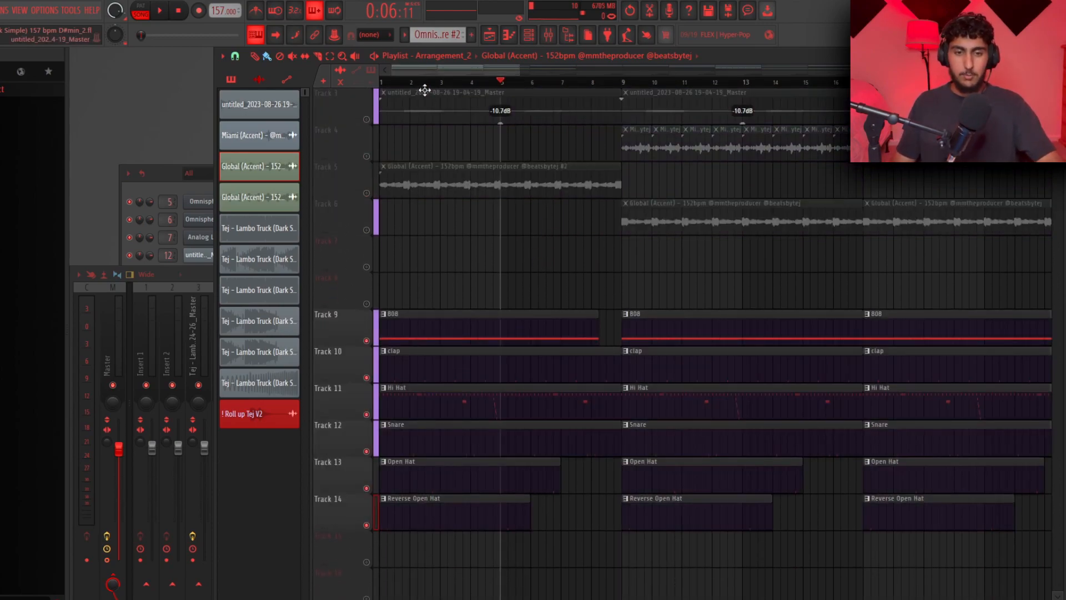
{"action": "key", "text": "space"}
{"action": "scroll", "coordinate": [440, 210], "scroll_direction": "down", "scroll_amount": 1}
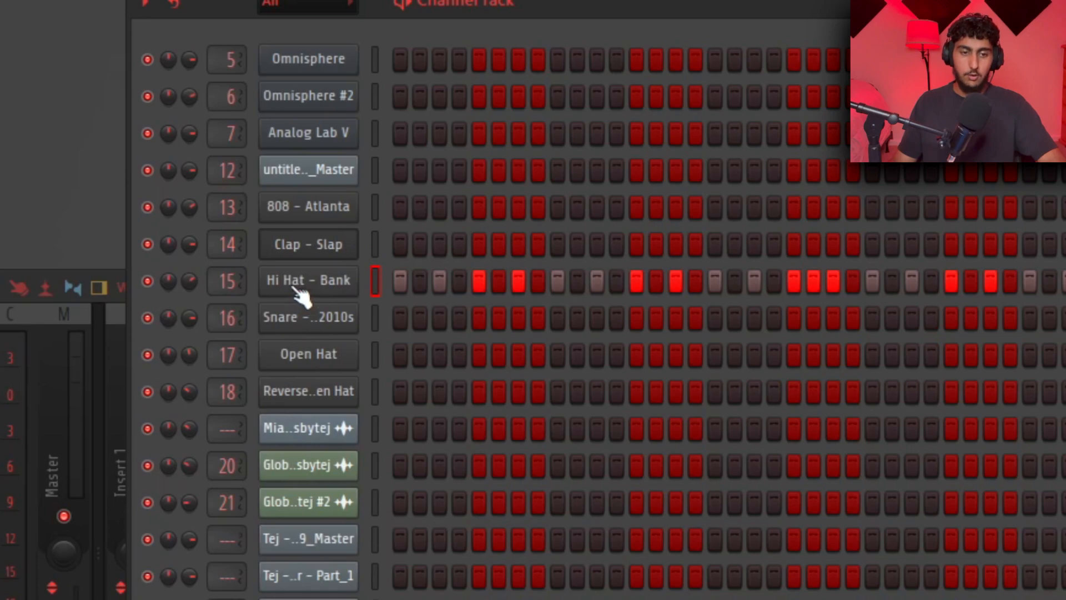
Open the Hi Hat channel in the piano roll and set the snap to 1/3 step
{"action": "right_click", "coordinate": [311, 282]}
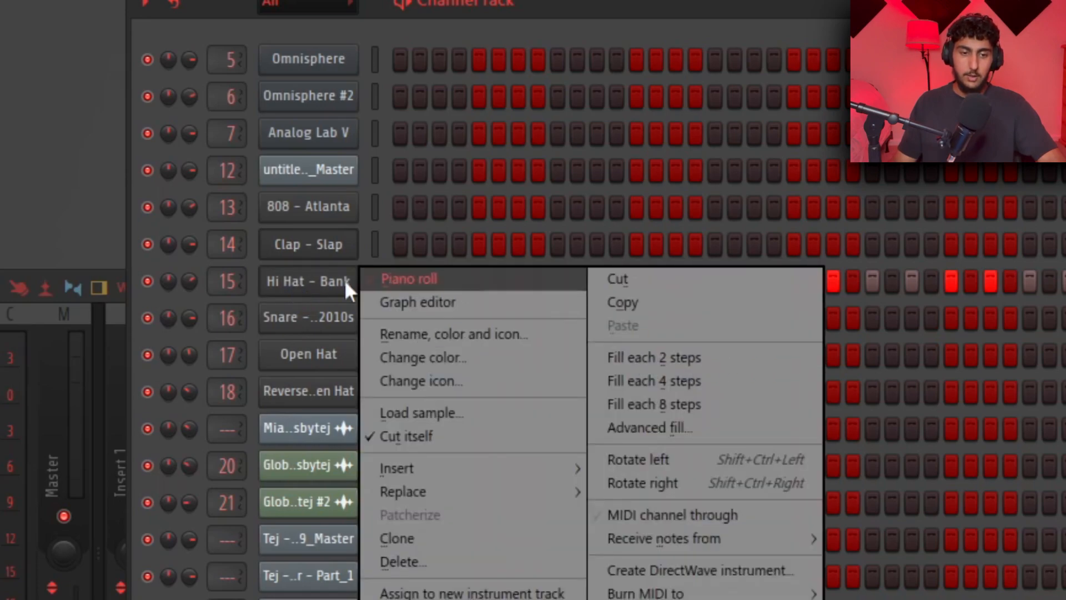
{"action": "left_click", "coordinate": [403, 279]}
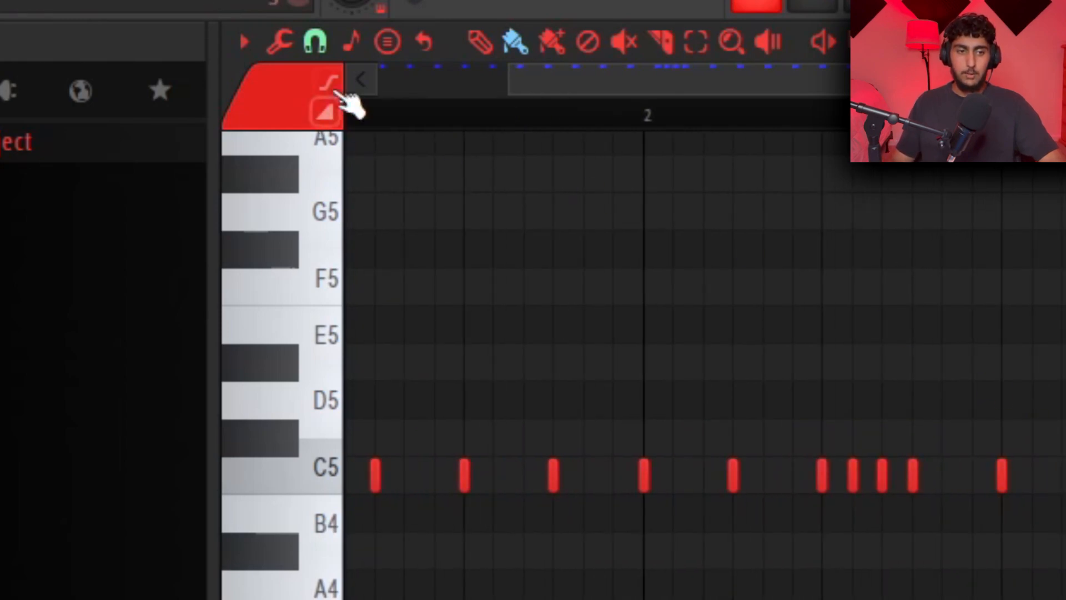
{"action": "left_click", "coordinate": [103, 54]}
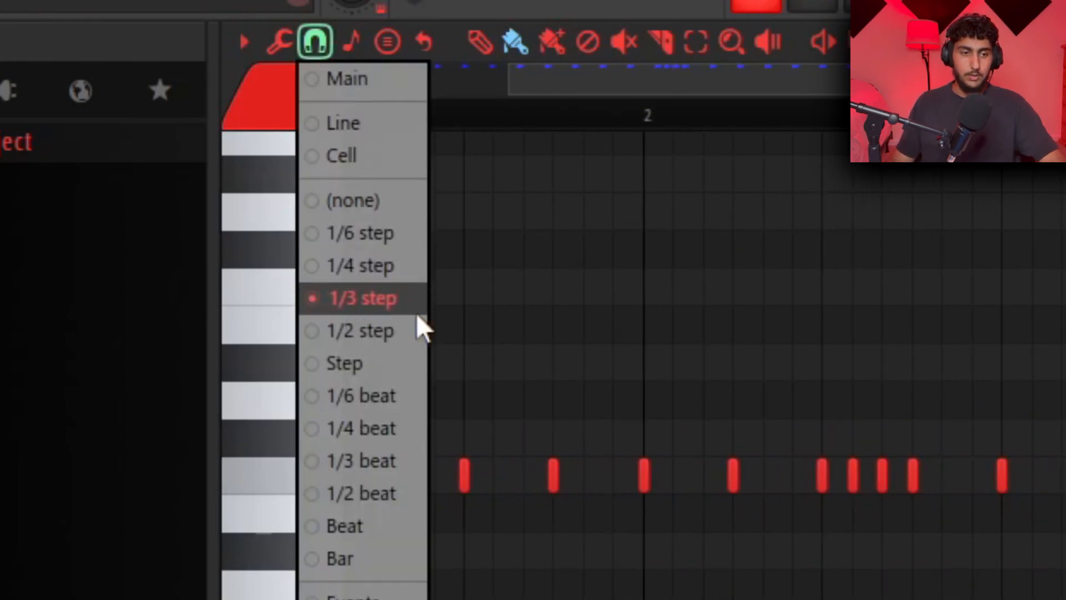
{"action": "left_click", "coordinate": [339, 298]}
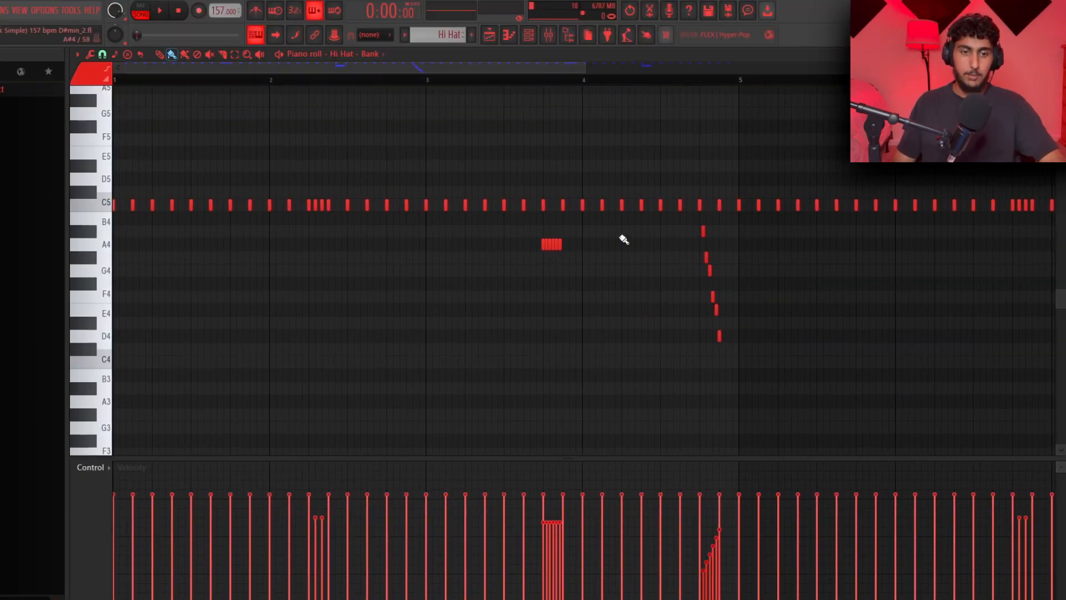
Delete the selected hi-hat notes and draw a descending roll from about G4 down to C4 before bar 5
{"action": "scroll", "coordinate": [867, 251], "scroll_direction": "down", "scroll_amount": 2}
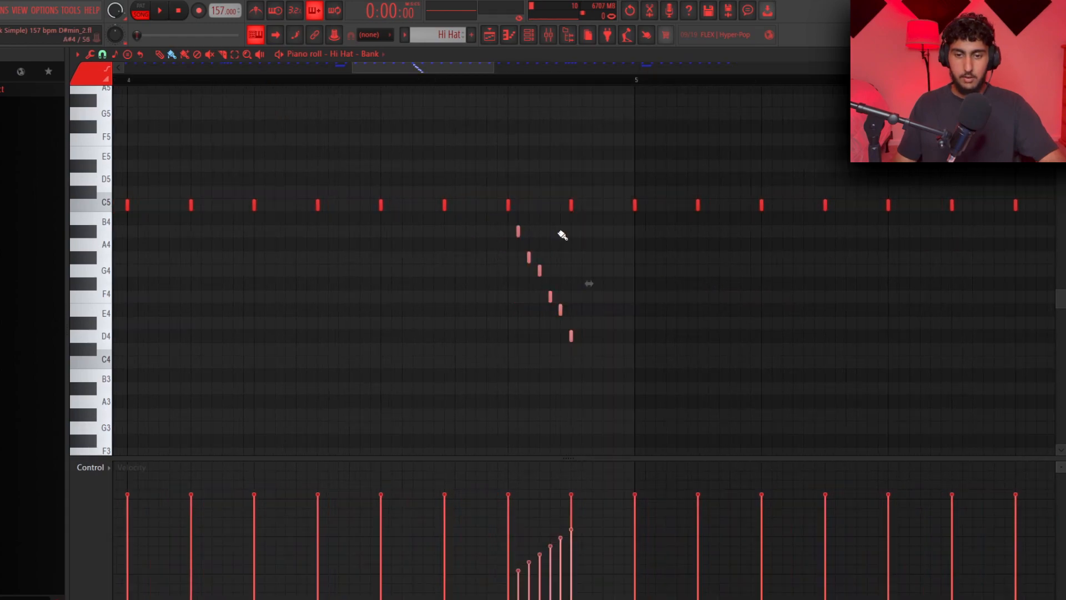
{"action": "key", "text": "Delete"}
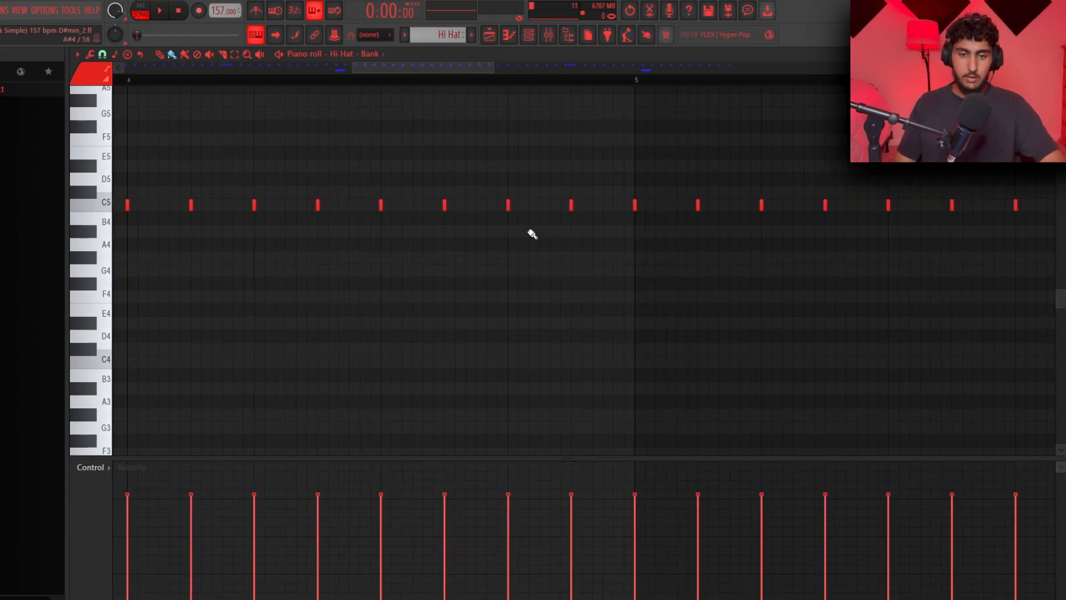
{"action": "left_click_drag", "start_coordinate": [519, 257], "coordinate": [568, 349]}
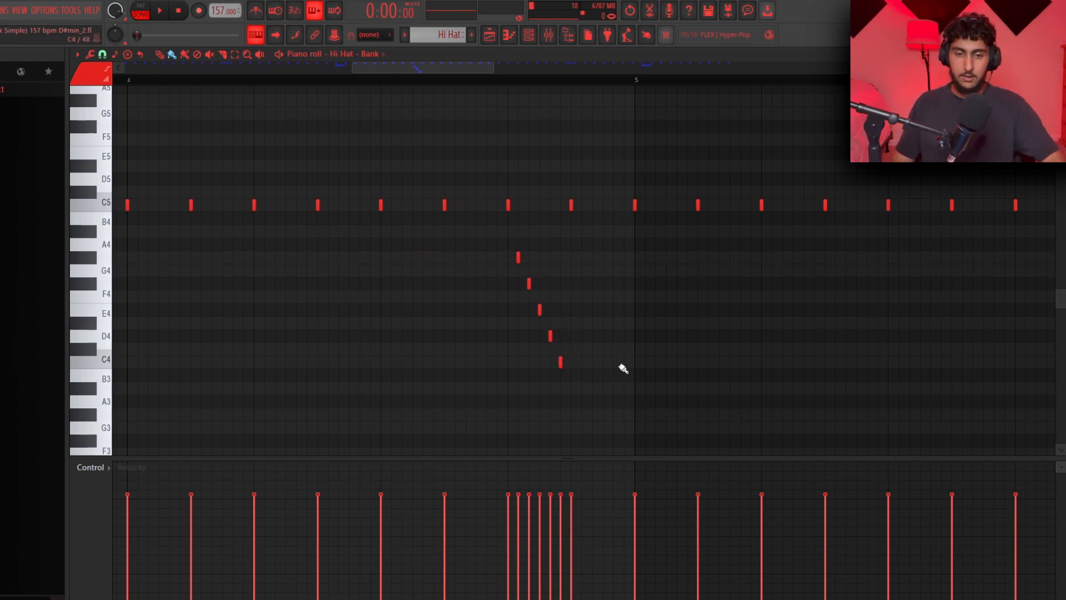
Add a six-note 1/3-step hi-hat roll on A4
{"action": "mouse_move", "coordinate": [388, 260]}
{"action": "left_mouse_down"}
{"action": "mouse_move", "coordinate": [431, 273]}
{"action": "mouse_move", "coordinate": [422, 298]}
{"action": "left_mouse_up"}
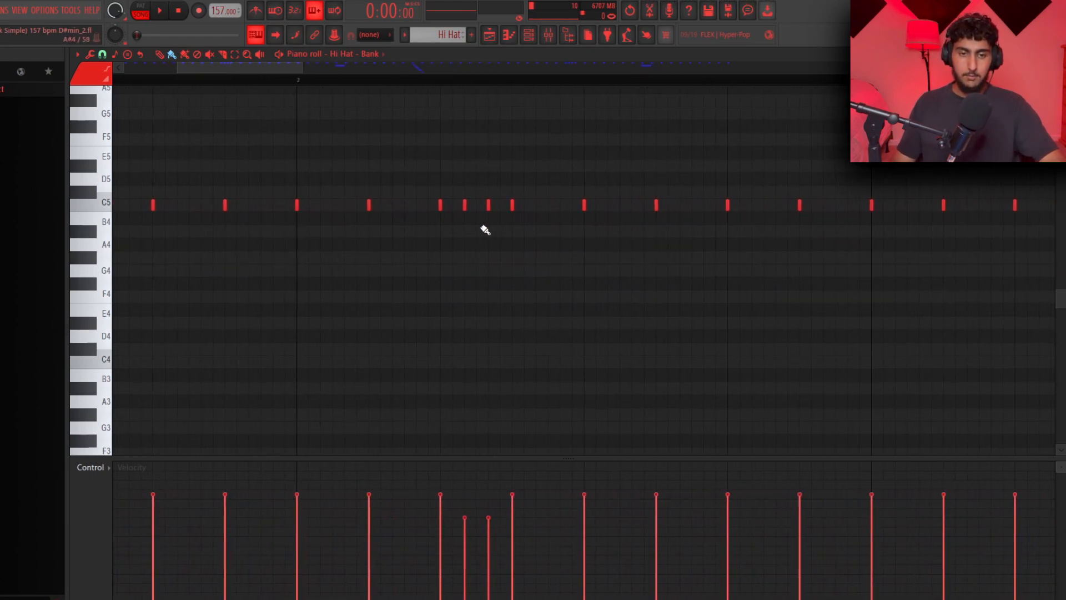
{"action": "left_click_drag", "start_coordinate": [498, 228], "coordinate": [441, 186]}
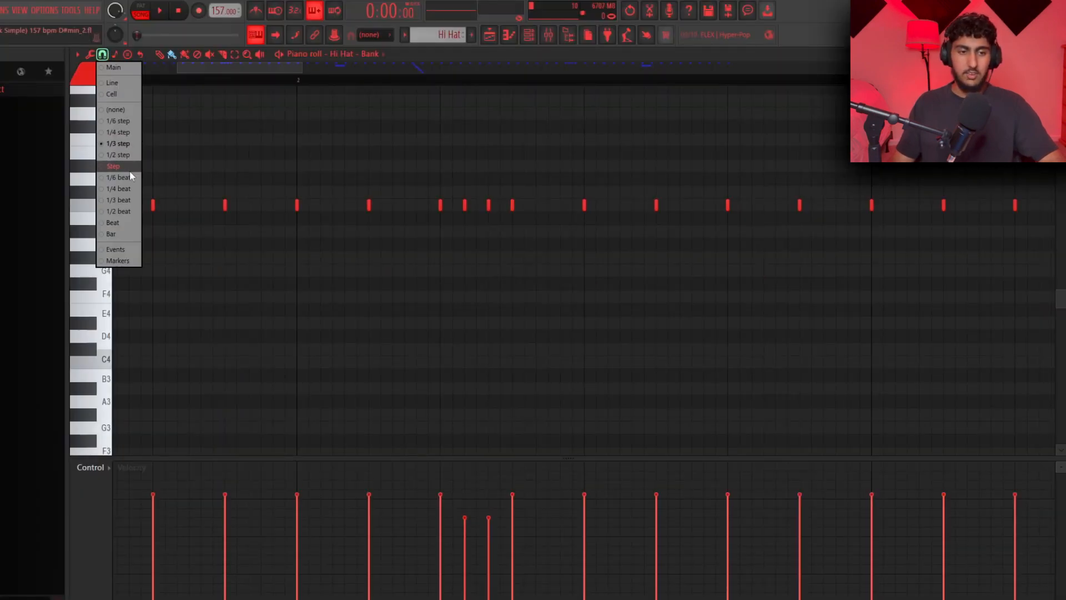
Set the snap to Step, select bars 1 to 4 of the hi-hat pattern and duplicate them into bars 5 to 8
{"action": "left_click", "coordinate": [128, 177]}
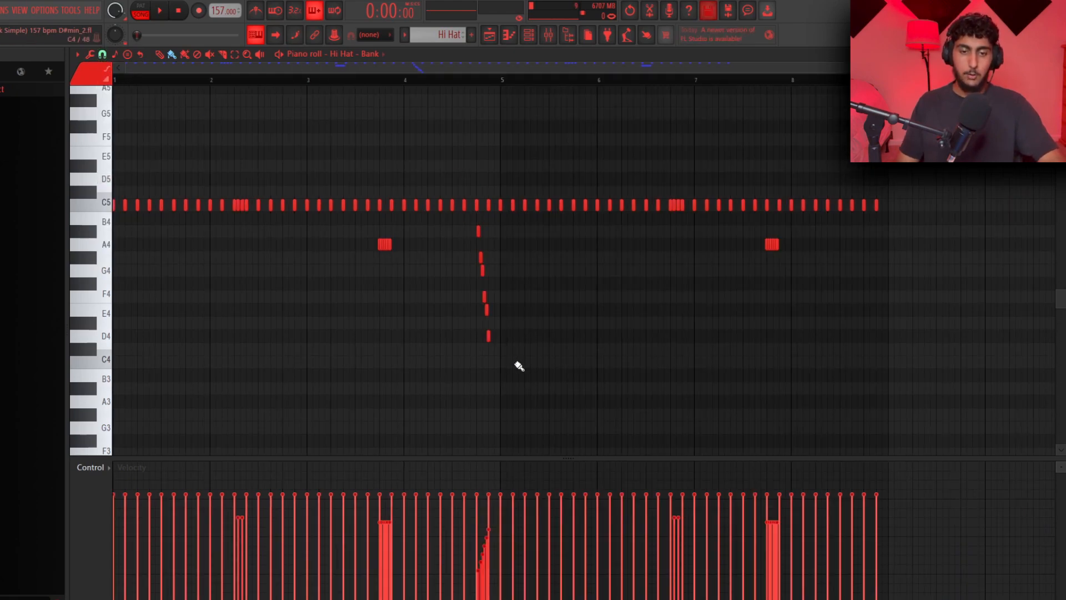
{"action": "left_click_drag", "start_coordinate": [506, 369], "coordinate": [114, 187]}
{"action": "left_click_drag", "start_coordinate": [506, 84], "coordinate": [115, 84]}
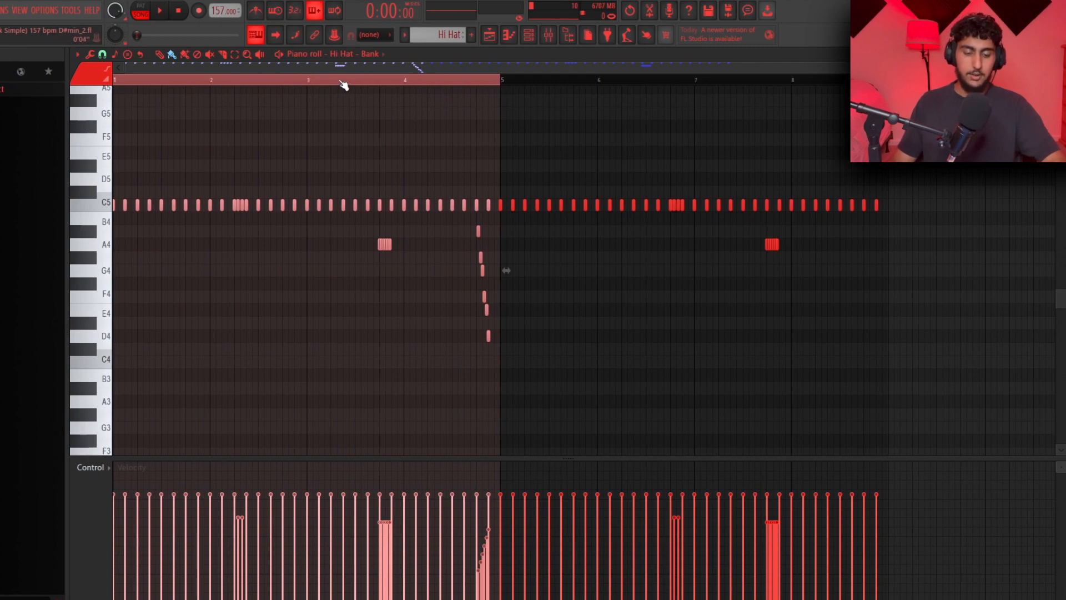
{"action": "key", "text": "ctrl+b"}
{"action": "left_click", "coordinate": [898, 298], "text": "ctrl"}
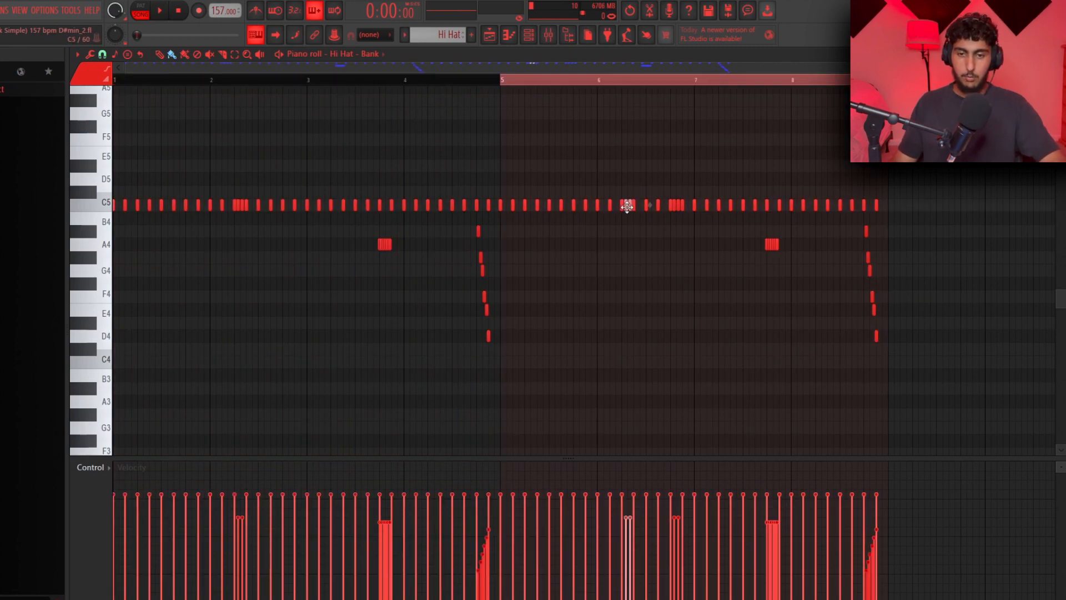
Delete a stray hat note and the duplicated descending roll at the end of bar 8
{"action": "right_click", "coordinate": [628, 205]}
{"action": "left_click_drag", "start_coordinate": [944, 353], "coordinate": [833, 222], "text": "ctrl"}
{"action": "key", "text": "Delete"}
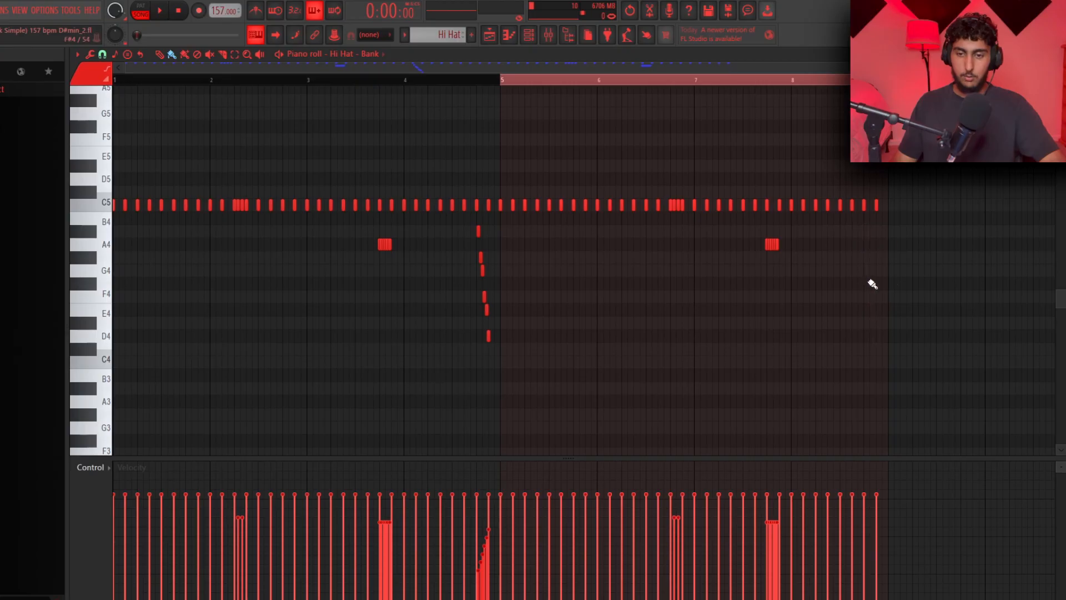
Play back the pattern to audition the hi-hat and snare parts
{"action": "key", "text": "space"}
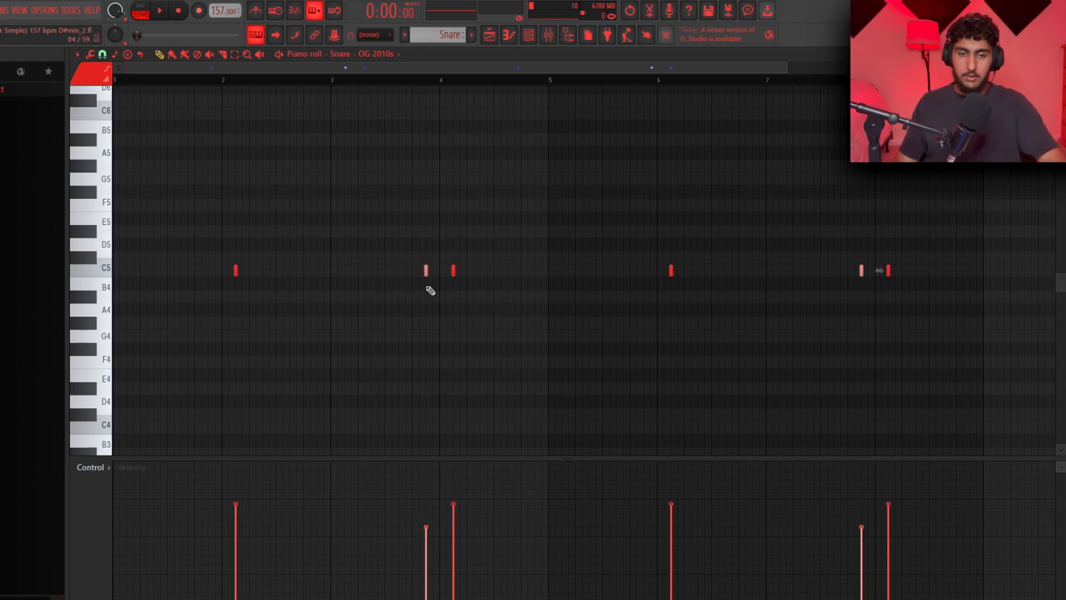
{"action": "left_click", "coordinate": [482, 171], "text": "ctrl"}
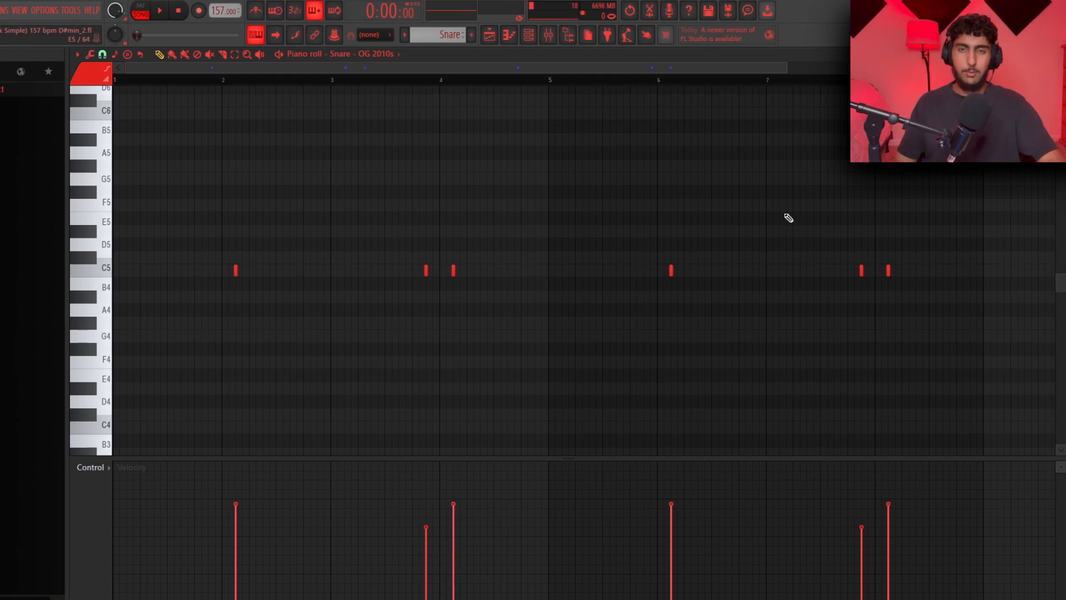
{"action": "key", "text": "space"}
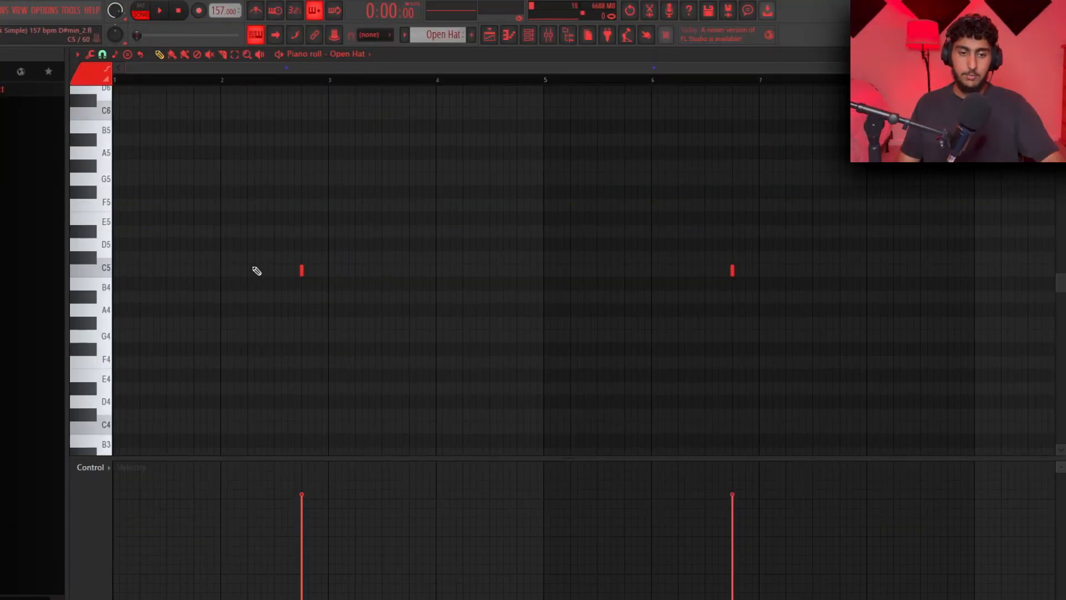
Move a drum note slightly earlier in the piano roll and play back the pattern
{"action": "left_click_drag", "start_coordinate": [395, 252], "coordinate": [239, 286]}
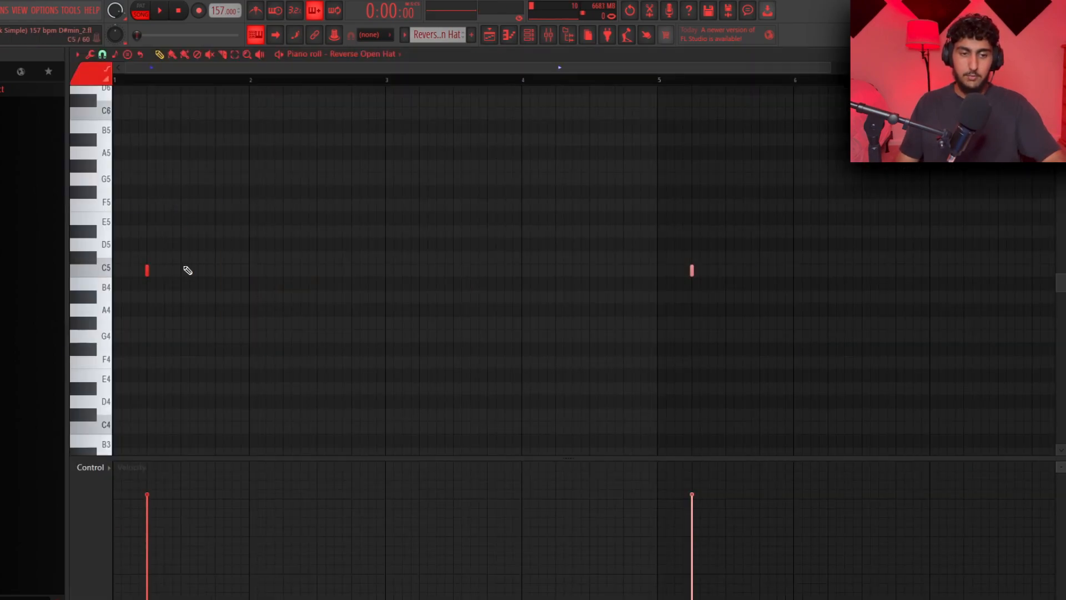
{"action": "key", "text": "ctrl+a"}
{"action": "key", "text": "ctrl+d"}
{"action": "scroll", "coordinate": [333, 211], "scroll_direction": "down", "scroll_amount": 1}
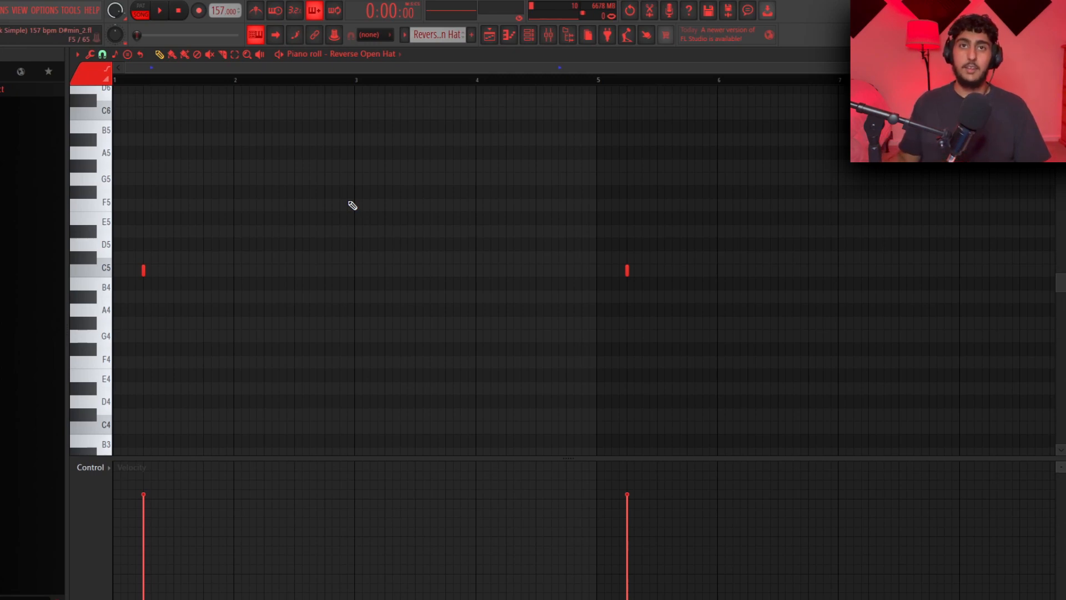
{"action": "key", "text": "space"}
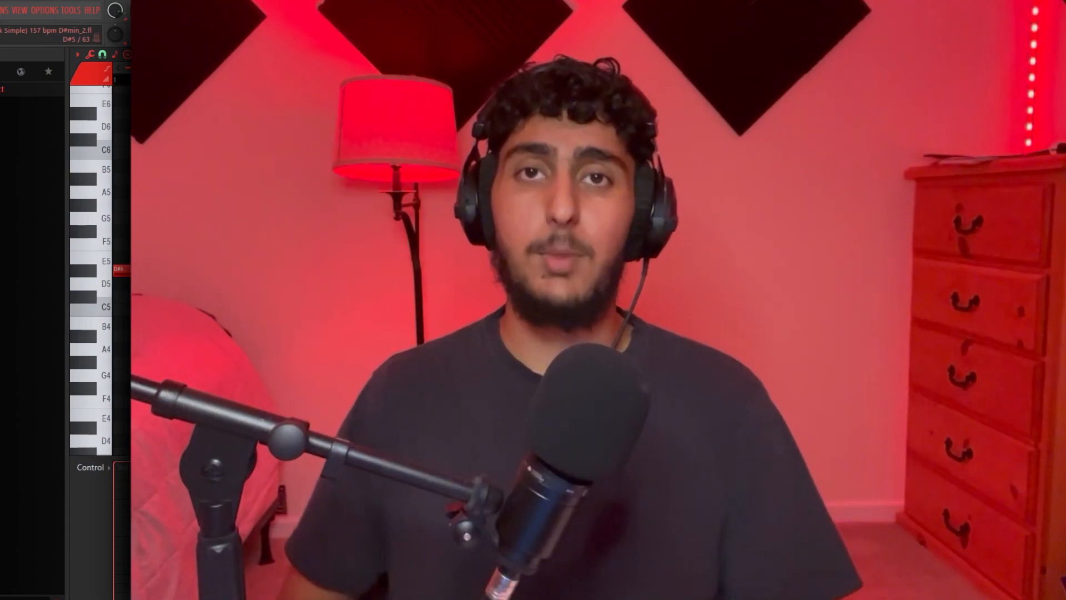
Delete notes from the D#5 808 pattern and select its first bars
{"action": "left_click_drag", "start_coordinate": [842, 341], "coordinate": [153, 214]}
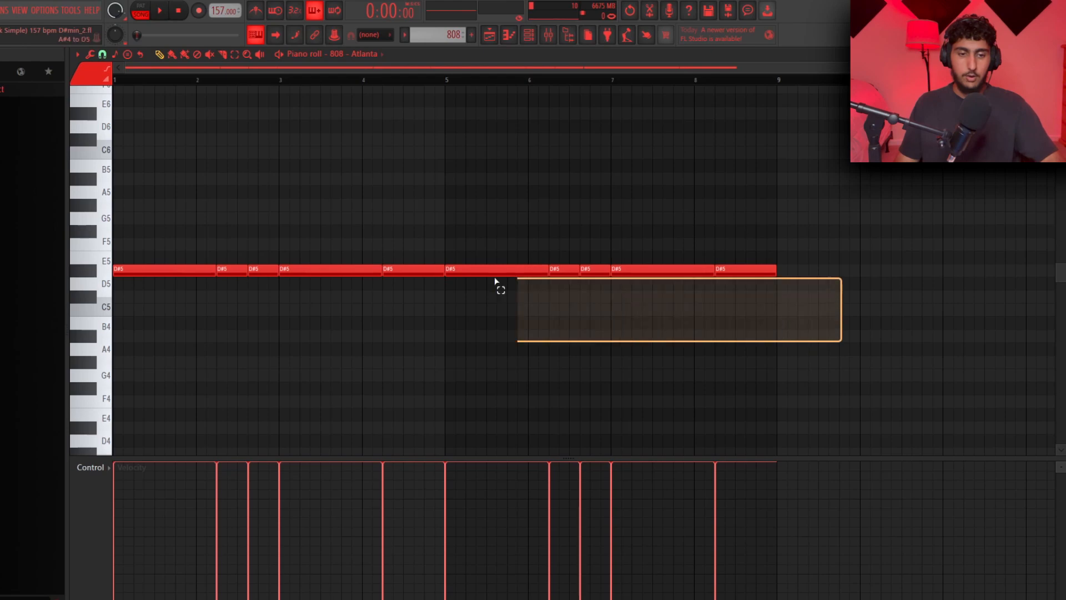
{"action": "right_click", "coordinate": [339, 205]}
{"action": "left_click_drag", "start_coordinate": [428, 317], "coordinate": [197, 241]}
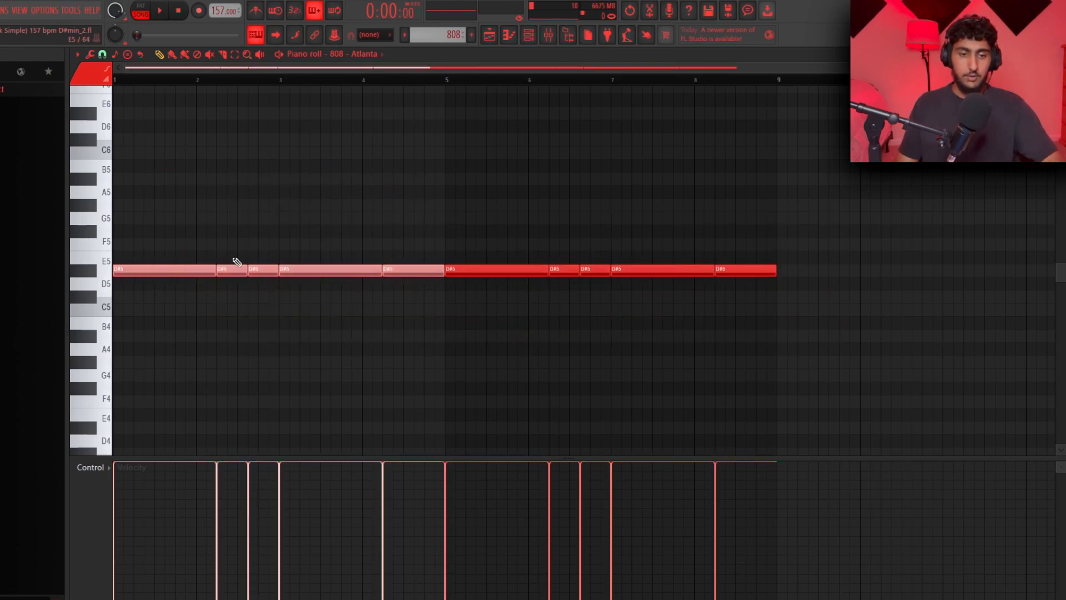
{"action": "right_click", "coordinate": [416, 199]}
{"action": "left_click_drag", "start_coordinate": [425, 316], "coordinate": [138, 212]}
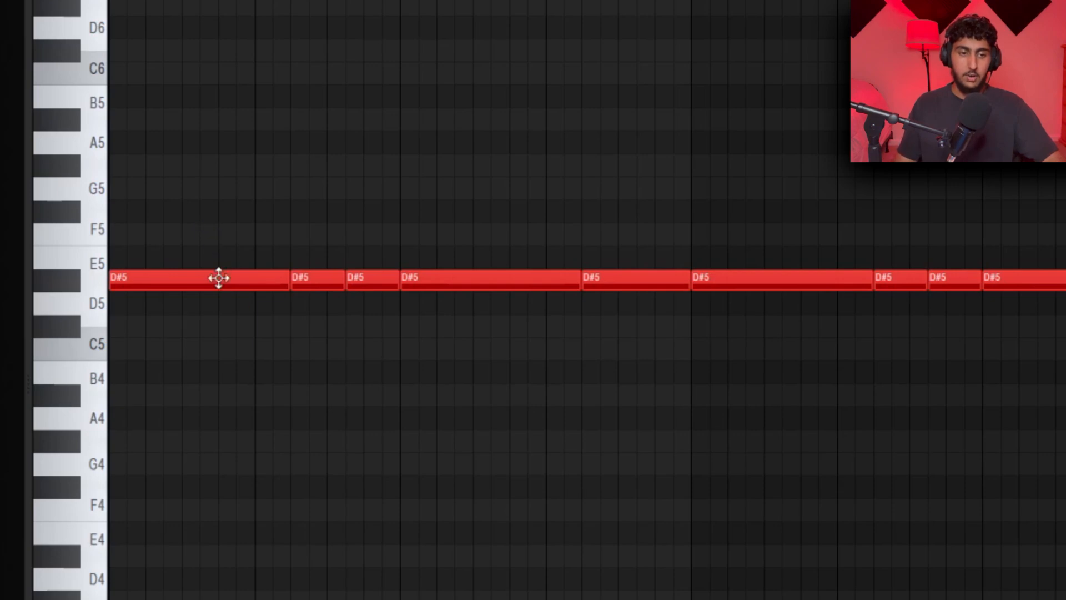
Duplicate and resize 808 notes on D#5 to rework the bassline rhythm
{"action": "left_click", "coordinate": [200, 273]}
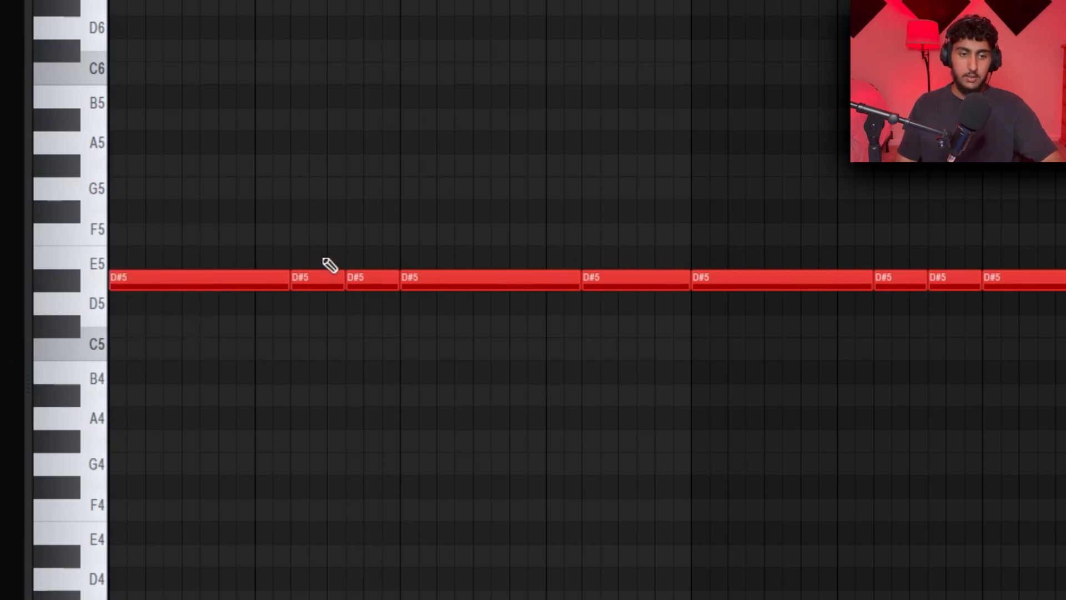
{"action": "left_click", "coordinate": [319, 277]}
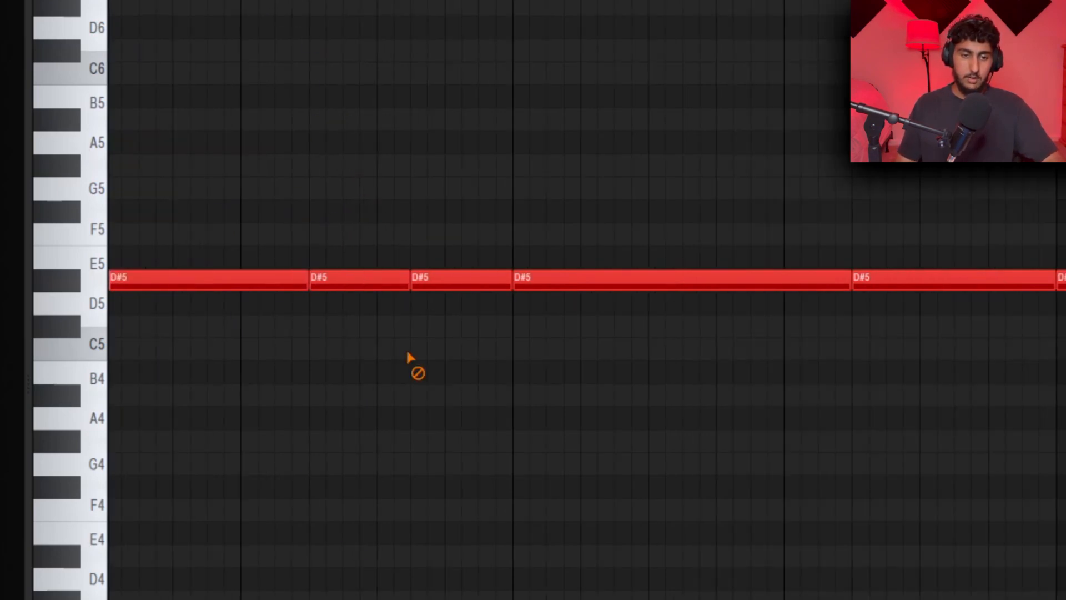
{"action": "left_click", "coordinate": [363, 286]}
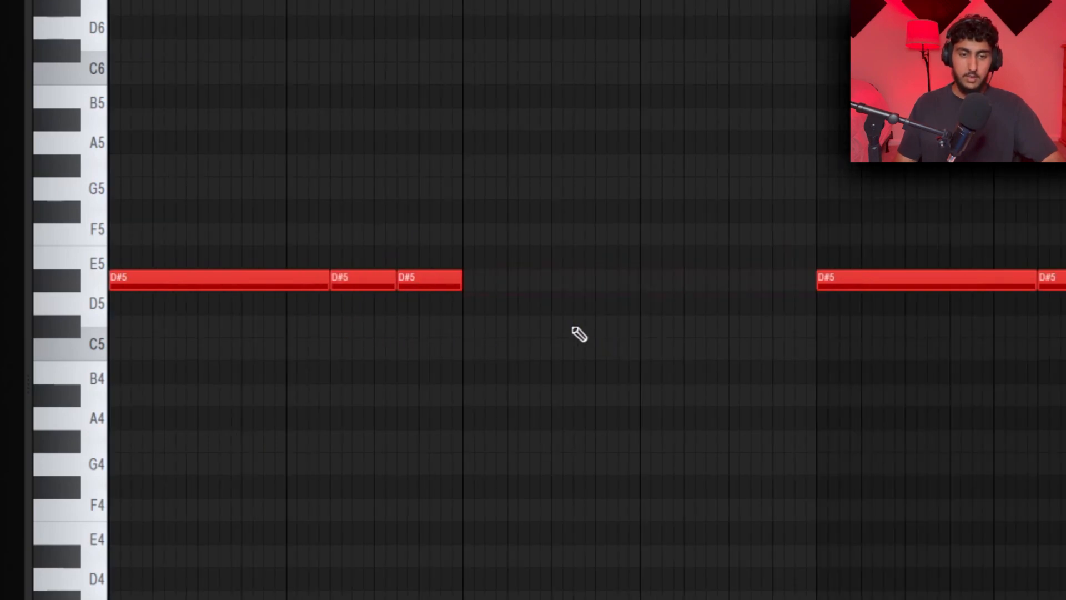
{"action": "key", "text": "ctrl+b"}
{"action": "key", "text": "ctrl+d"}
{"action": "right_click", "coordinate": [783, 280]}
{"action": "left_click_drag", "start_coordinate": [750, 278], "coordinate": [794, 276]}
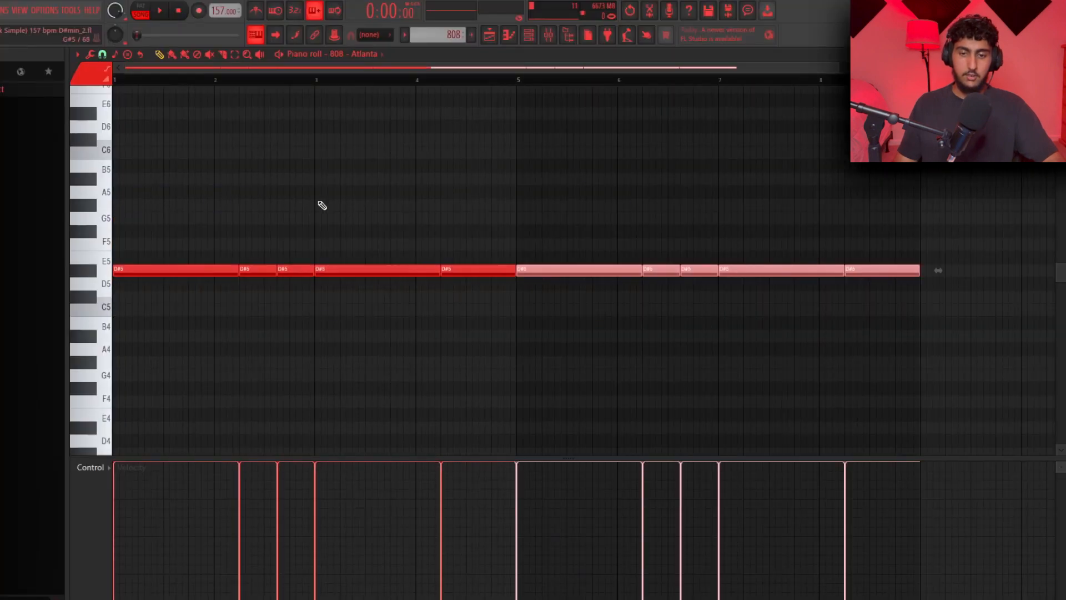
{"action": "key", "text": "ctrl+d"}
{"action": "scroll", "coordinate": [590, 217], "scroll_direction": "down", "scroll_amount": 1}
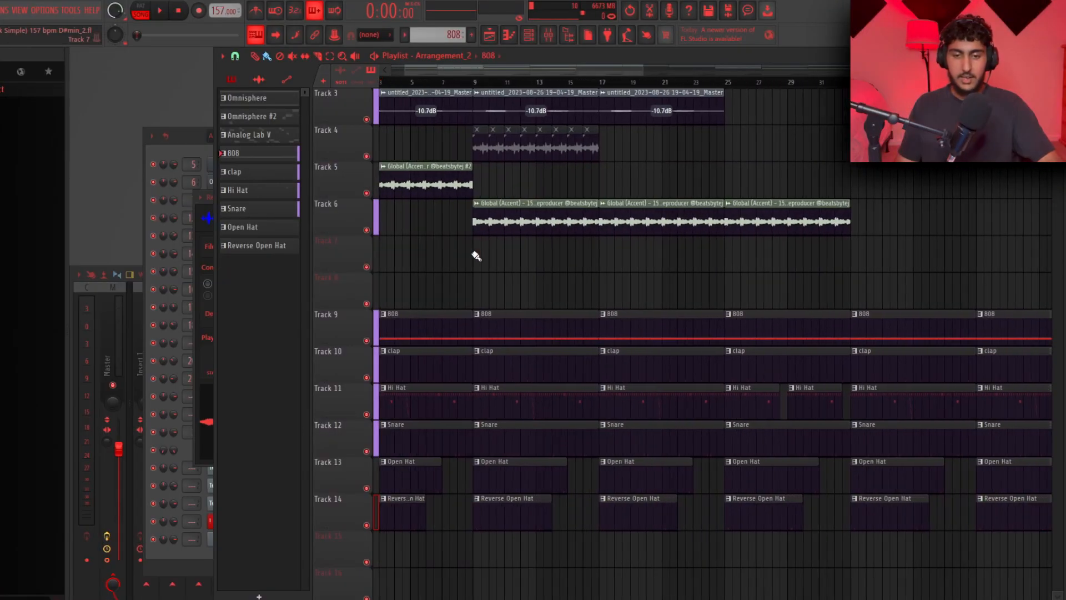
Scroll through the playlist to review the drum clips on tracks 9 to 14
{"action": "scroll", "coordinate": [490, 257], "scroll_direction": "down", "scroll_amount": 3, "text": "ctrl"}
{"action": "scroll", "coordinate": [551, 319], "scroll_direction": "down", "scroll_amount": 2}
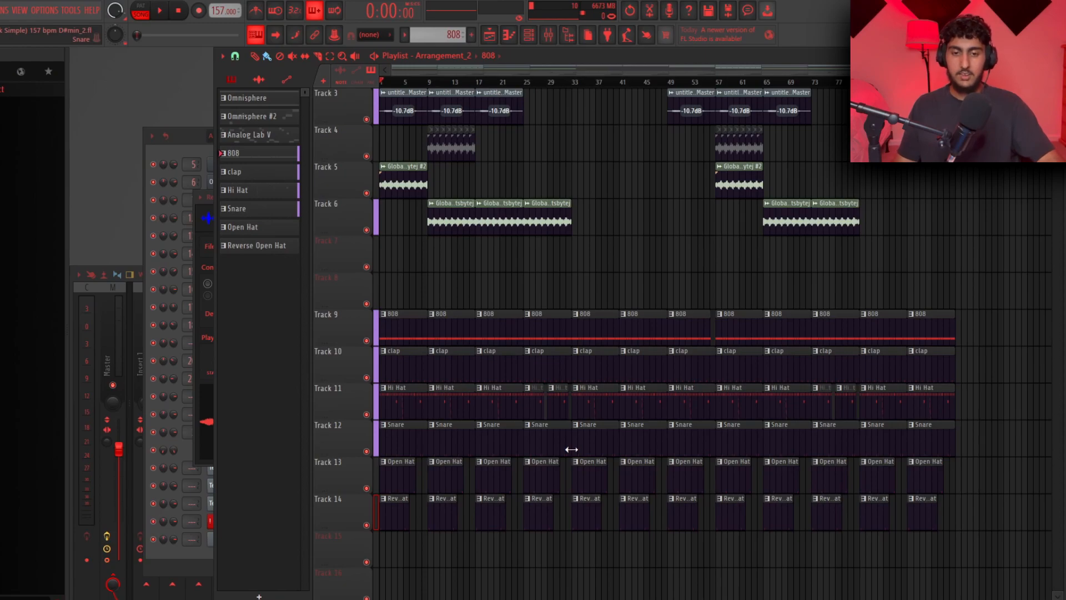
{"action": "scroll", "coordinate": [616, 349], "scroll_direction": "up", "scroll_amount": 2}
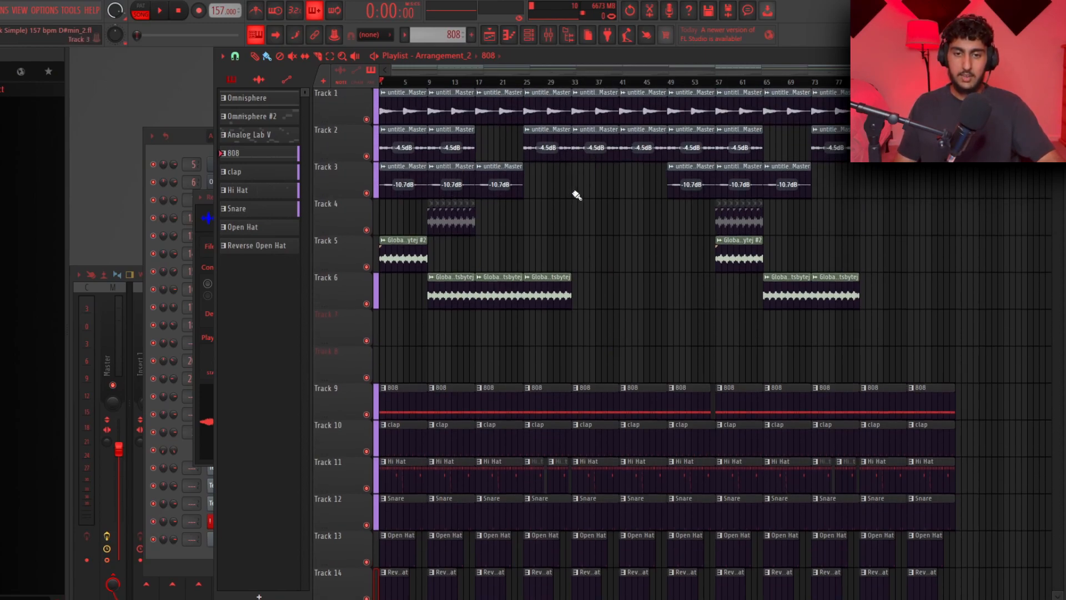
{"action": "scroll", "coordinate": [561, 527], "scroll_direction": "down", "scroll_amount": 2}
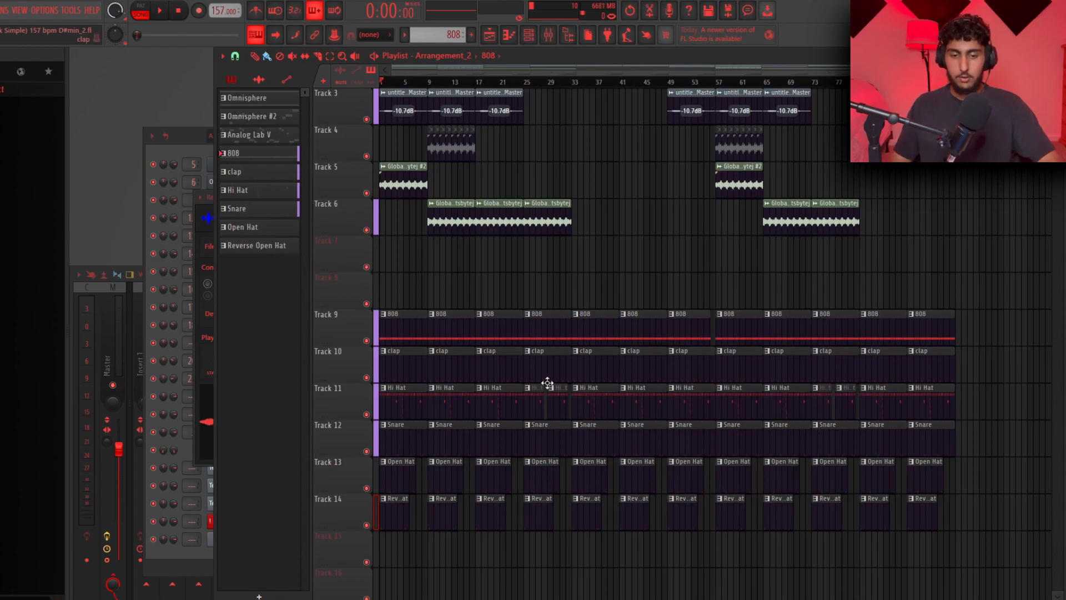
{"action": "scroll", "coordinate": [528, 395], "scroll_direction": "up", "scroll_amount": 3}
{"action": "left_click_drag", "start_coordinate": [604, 402], "coordinate": [518, 399]}
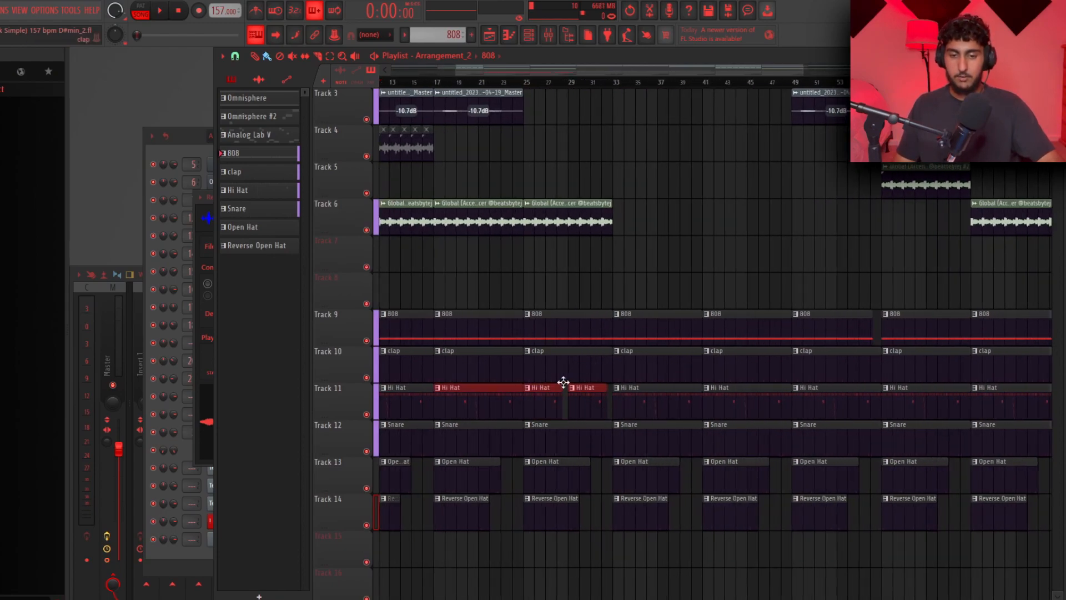
{"action": "scroll", "coordinate": [618, 410], "scroll_direction": "down", "scroll_amount": 3}
{"action": "key", "text": "ctrl+d"}
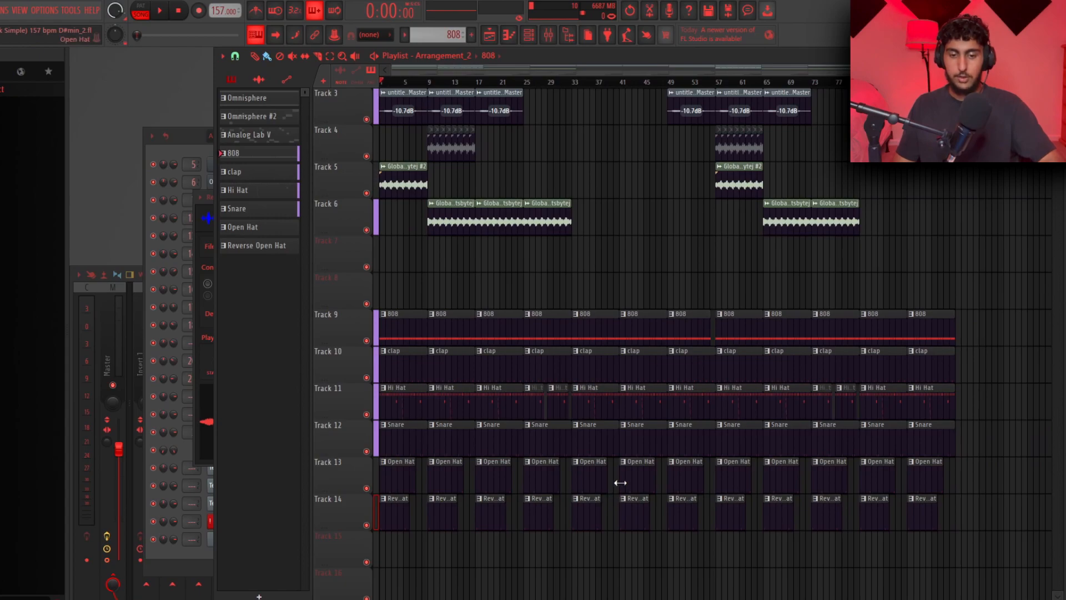
{"action": "right_click", "coordinate": [540, 476]}
{"action": "right_click", "coordinate": [735, 478]}
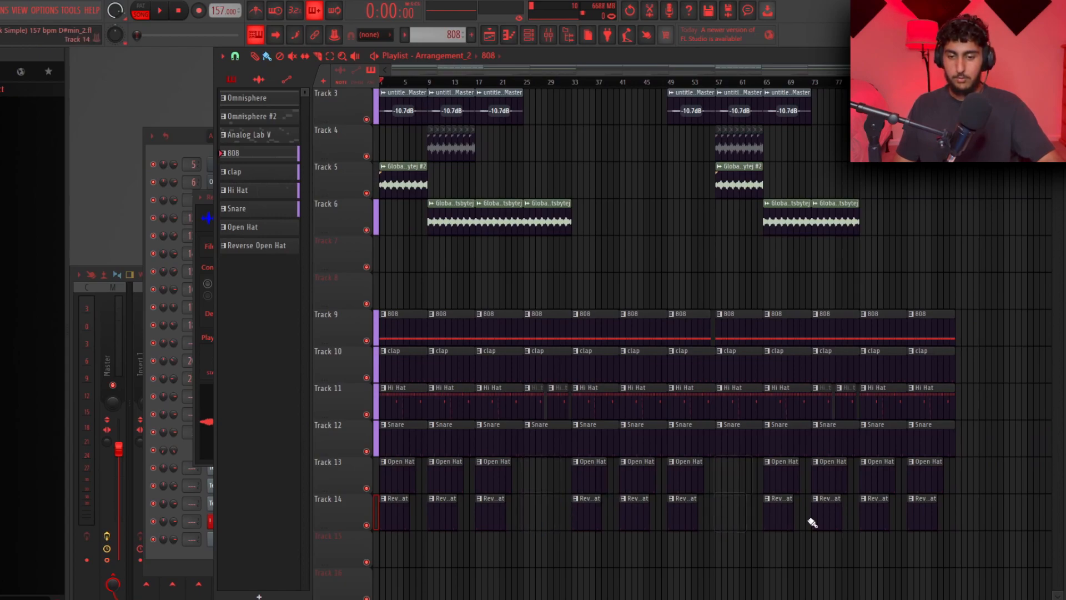
{"action": "right_click", "coordinate": [871, 510]}
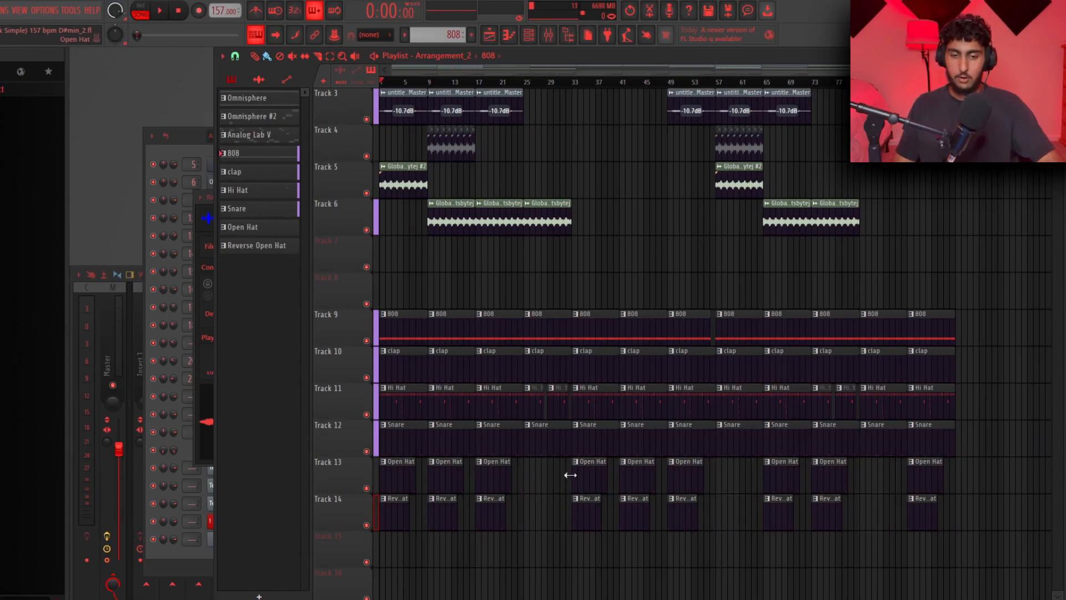
Undo the last three clip deletions on the Open Hat and Reverse Open Hat tracks
{"action": "key", "text": "ctrl+alt+z"}
{"action": "key", "text": "ctrl+alt+z"}
{"action": "key", "text": "ctrl+alt+z"}
{"action": "scroll", "coordinate": [598, 281], "scroll_direction": "up", "scroll_amount": 1}
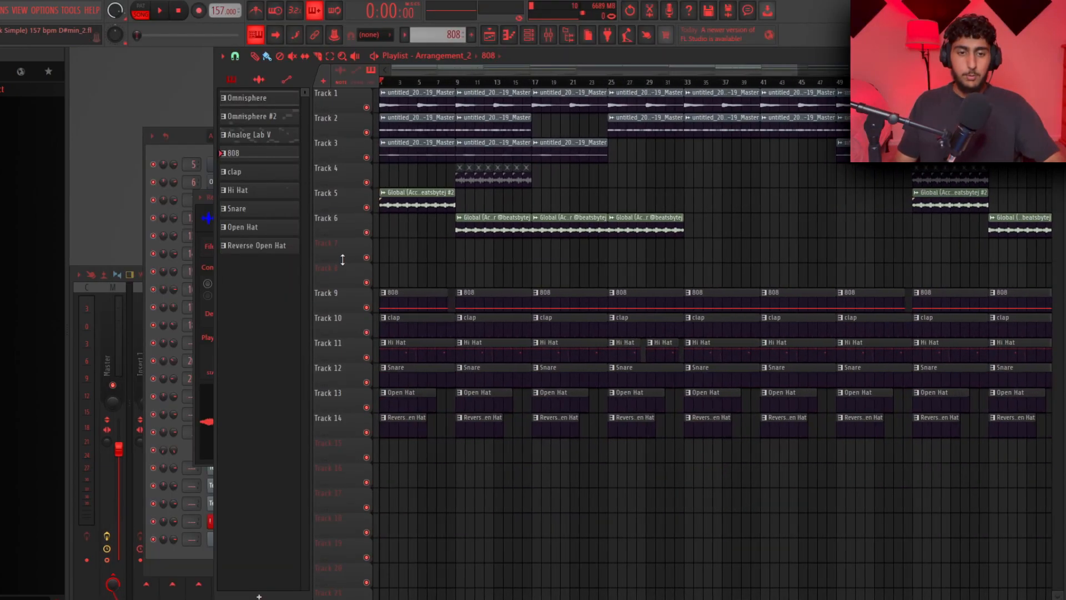
Bounce the full beat from the master output into an audio clip on Track 7
{"action": "scroll", "coordinate": [345, 254], "scroll_direction": "up", "scroll_amount": 3}
{"action": "scroll", "coordinate": [369, 220], "scroll_direction": "up", "scroll_amount": 2}
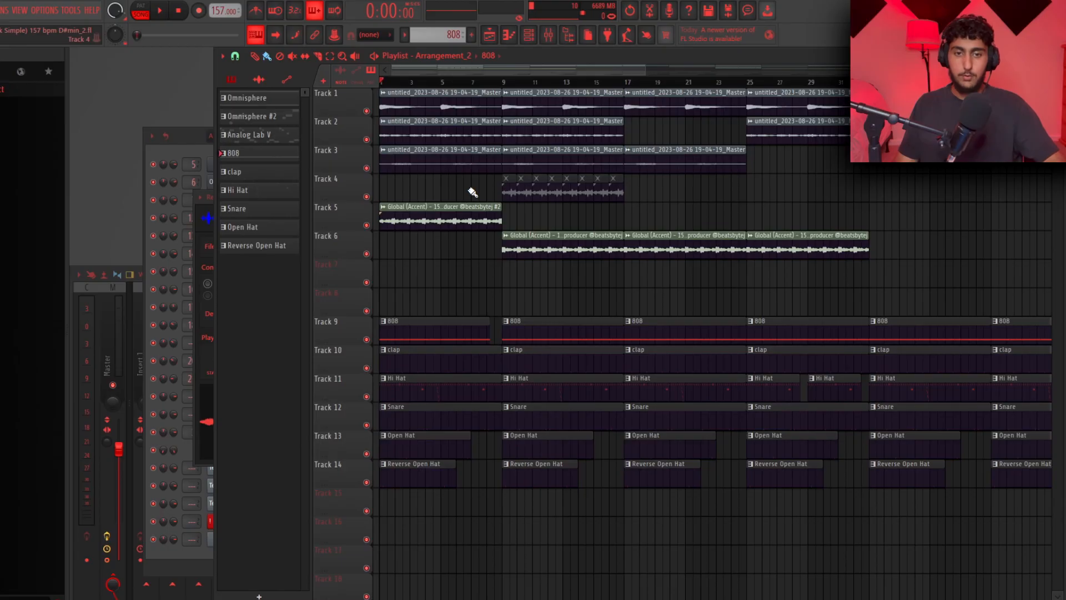
{"action": "key", "text": "space"}
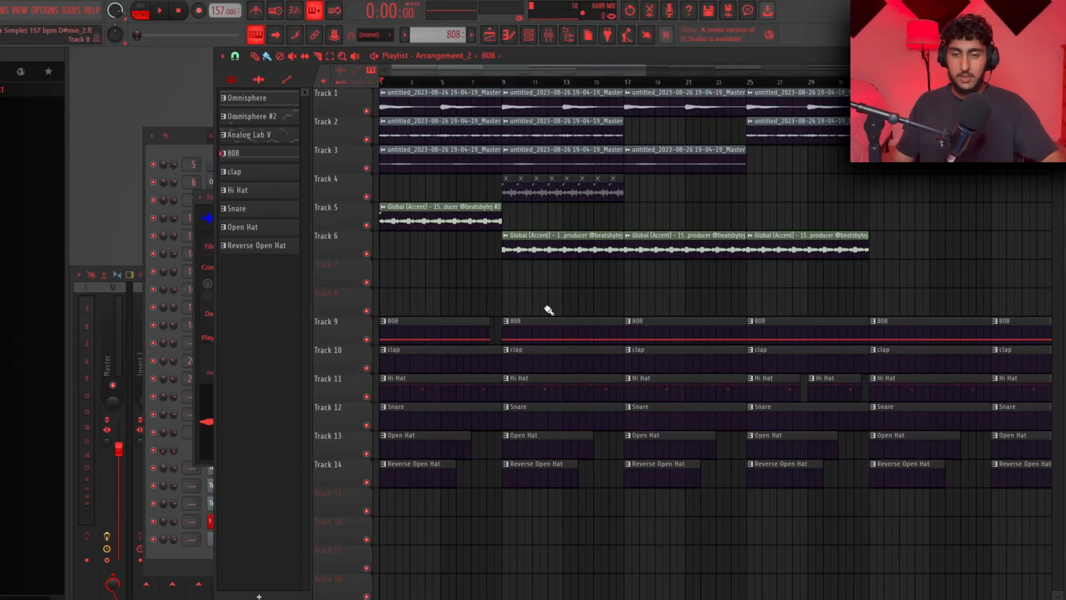
{"action": "scroll", "coordinate": [542, 306], "scroll_direction": "down", "scroll_amount": 3}
{"action": "left_click", "coordinate": [105, 539]}
{"action": "left_click", "coordinate": [121, 347]}
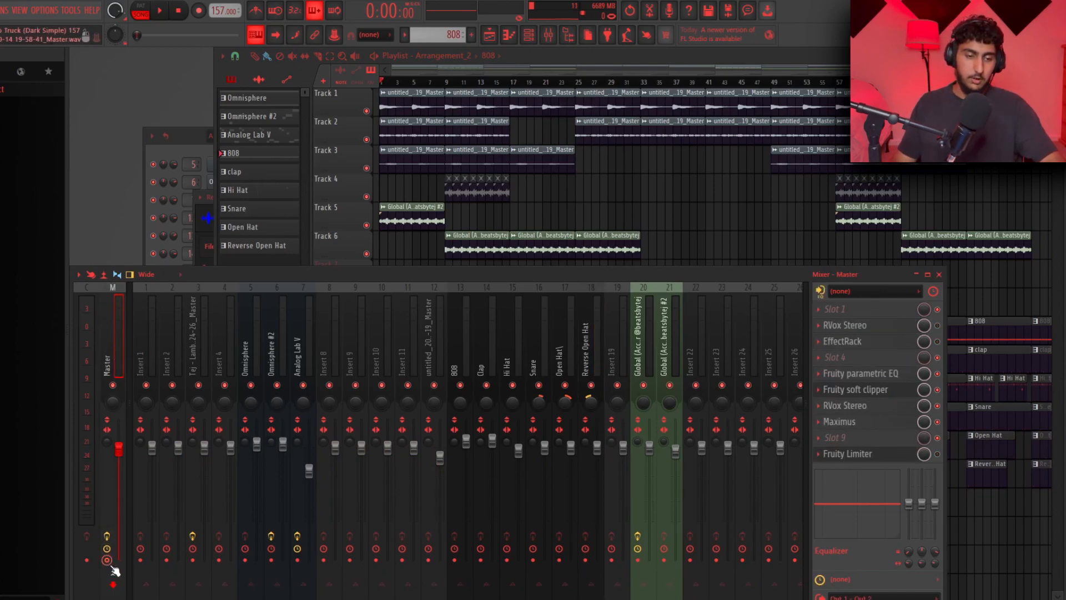
{"action": "left_click", "coordinate": [303, 385]}
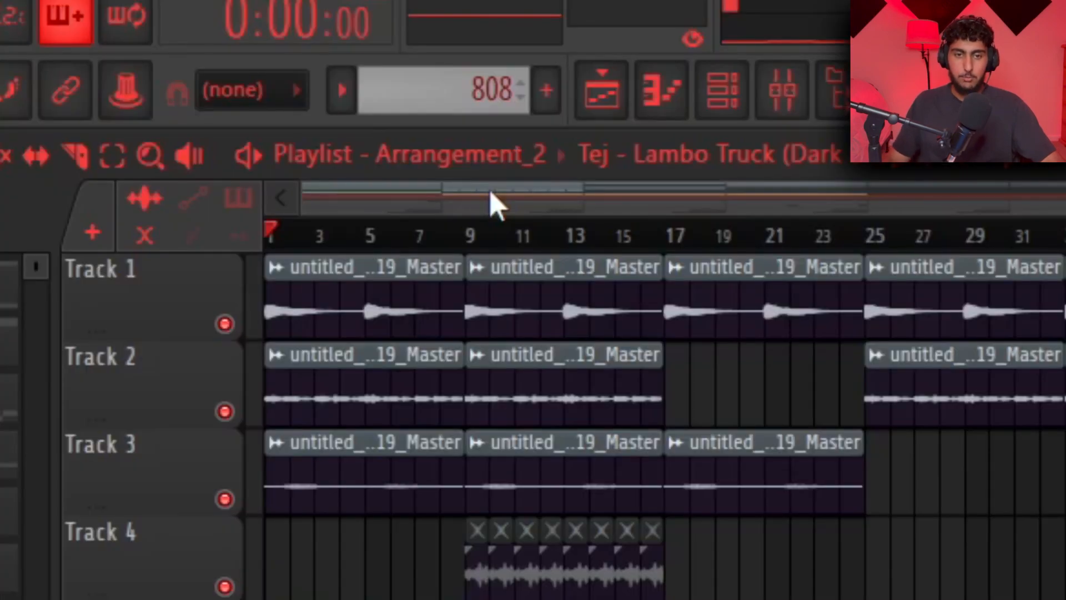
Add a new arrangement, Arrangement_4, holding the bounced beat clip on Track 1
{"action": "left_click", "coordinate": [488, 159]}
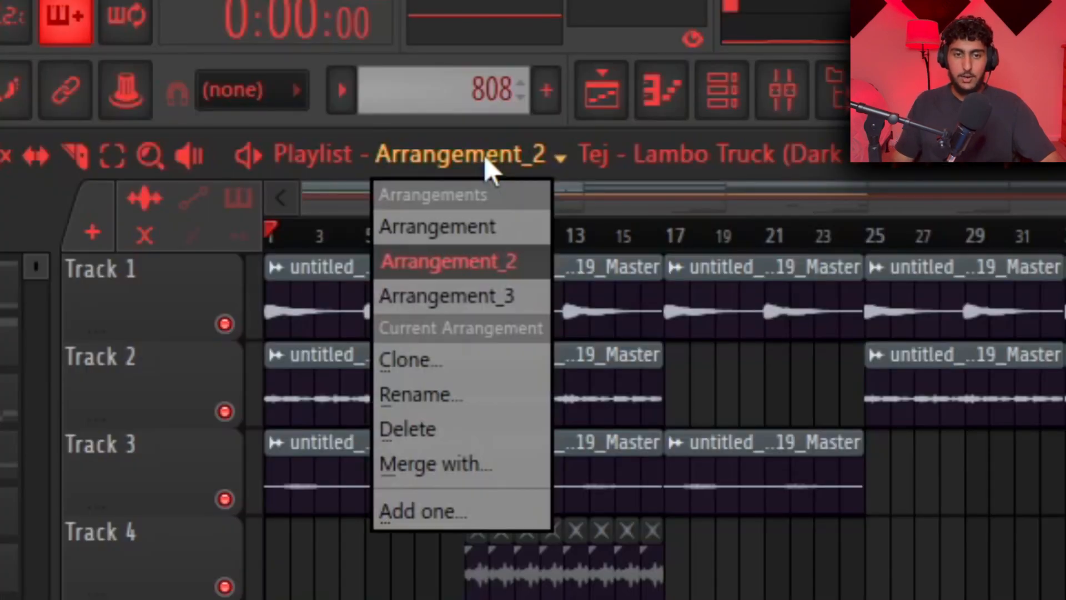
{"action": "left_click", "coordinate": [460, 521]}
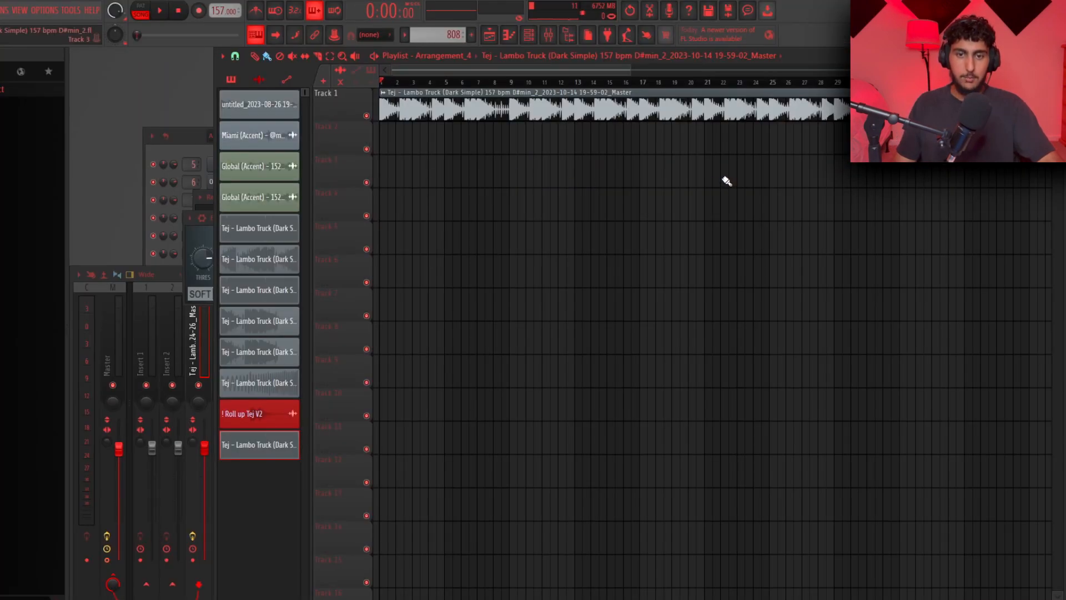
{"action": "key", "text": "ctrl+a"}
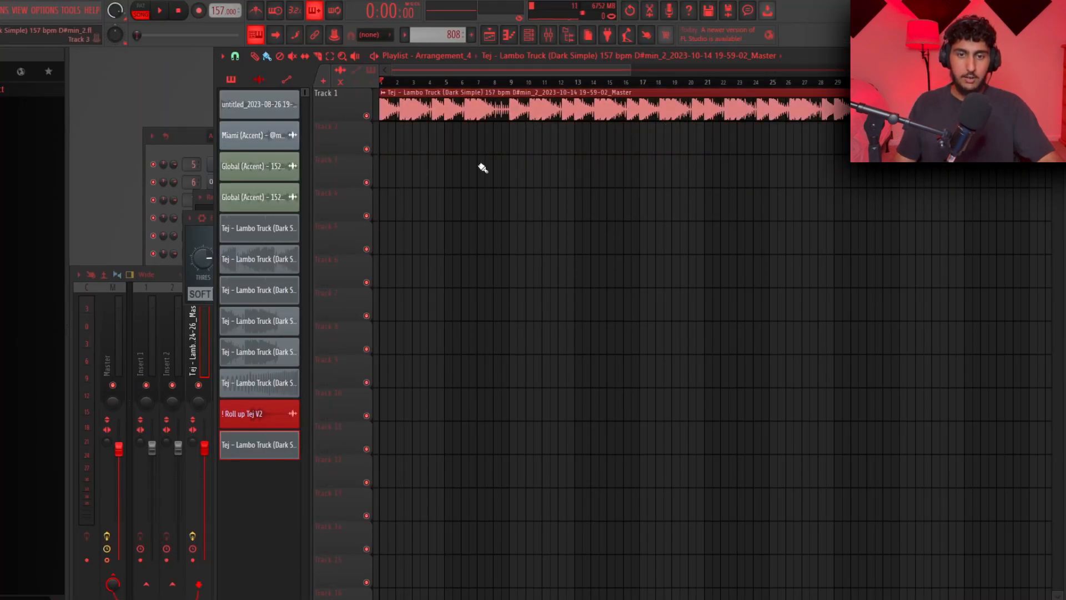
Load the dblue TapeStop effect onto the bounced beat's mixer insert 25
{"action": "key", "text": "ctrl+d"}
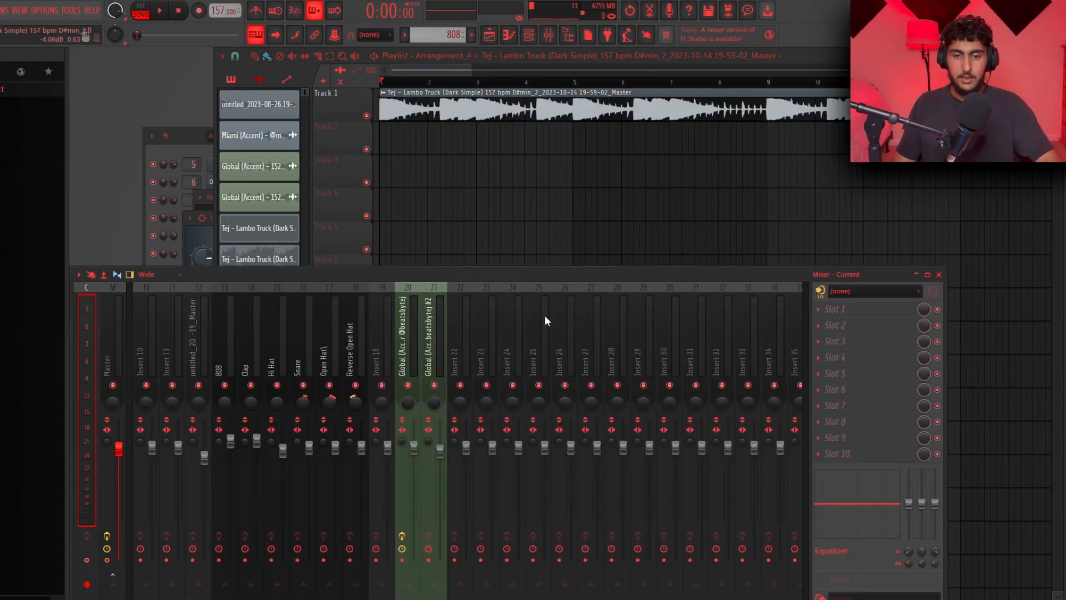
{"action": "left_click", "coordinate": [541, 333]}
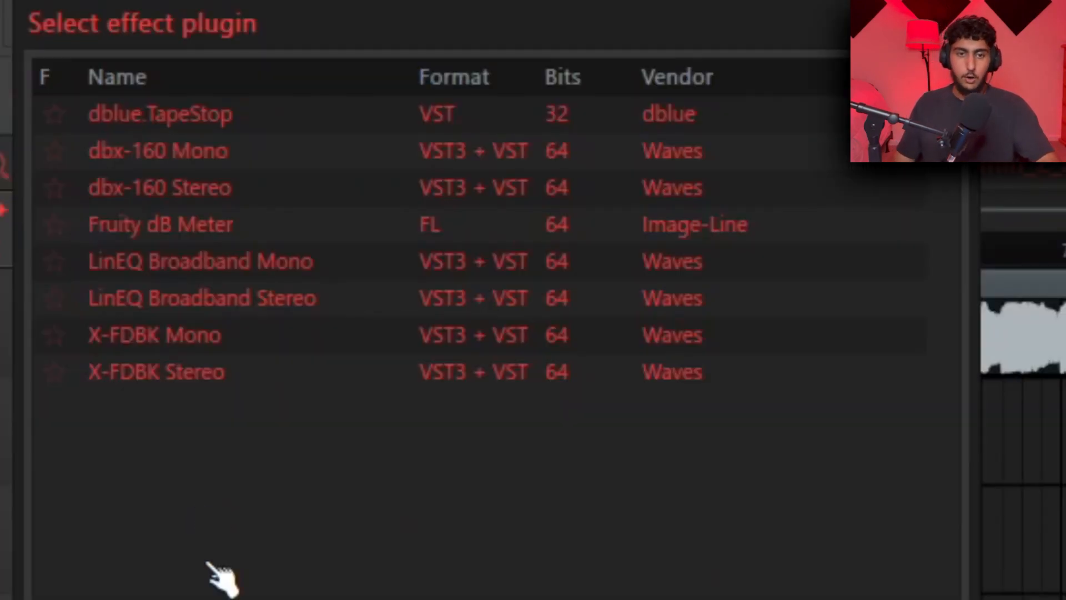
{"action": "type", "text": "tape"}
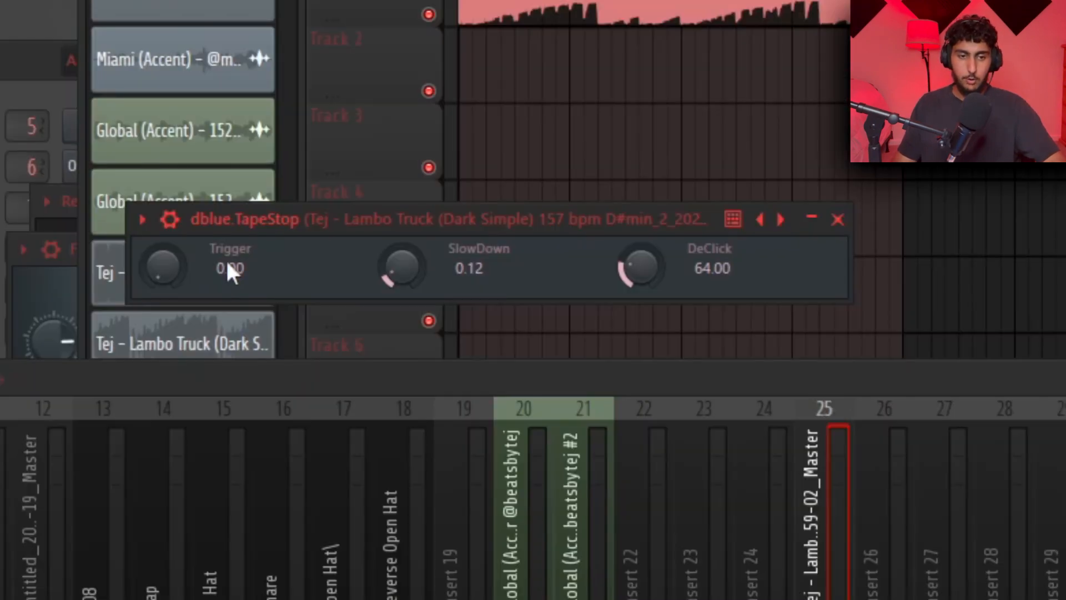
Create an automation clip for TapeStop's Trigger knob and set its SlowDown to 0.06 while auditioning
{"action": "right_click", "coordinate": [163, 258]}
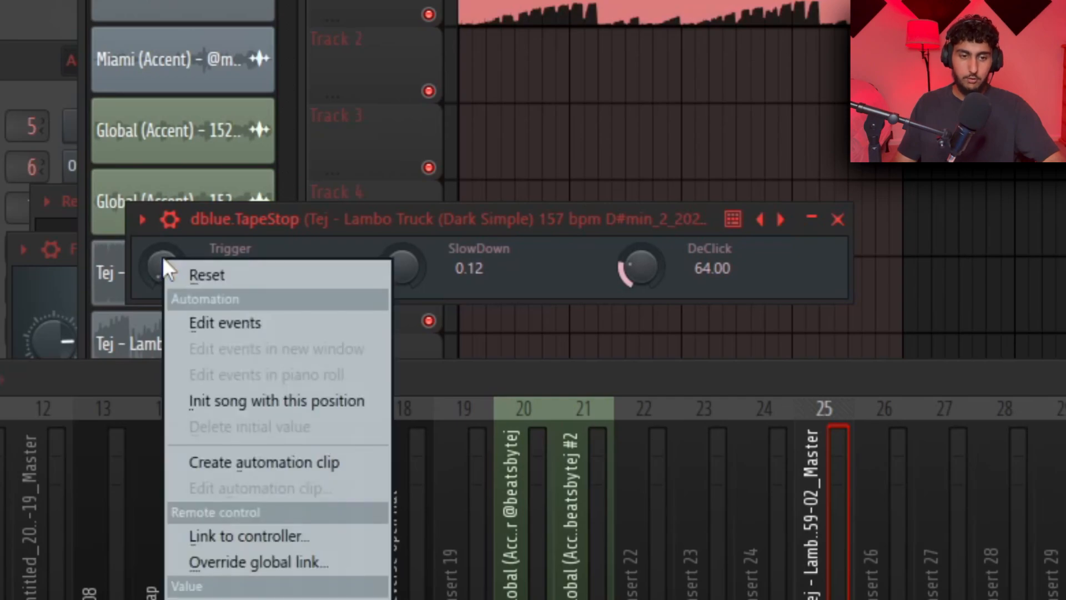
{"action": "left_click", "coordinate": [244, 465]}
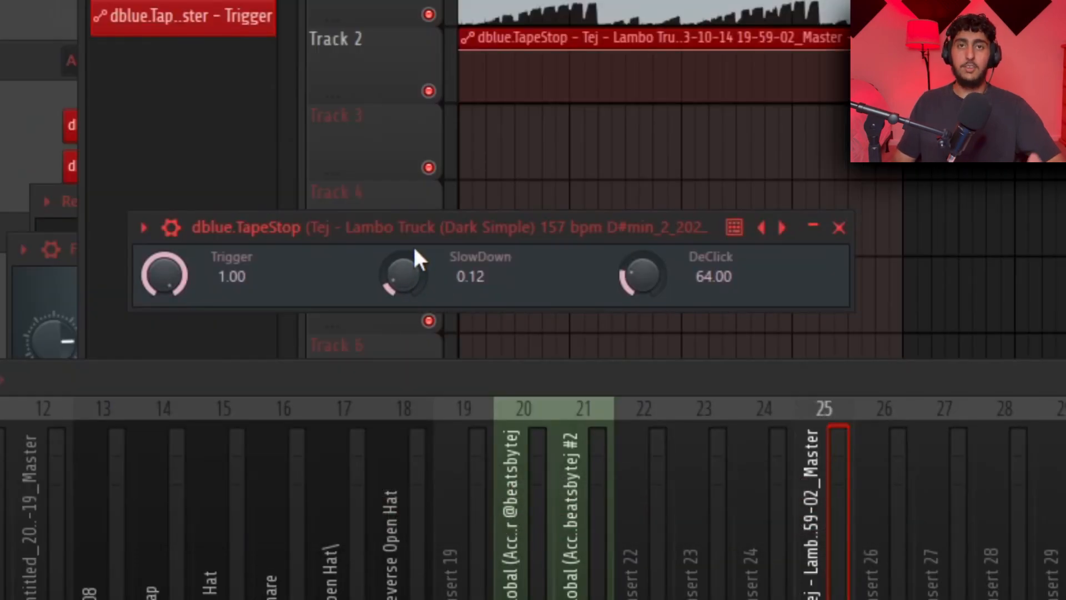
{"action": "left_click_drag", "start_coordinate": [416, 251], "coordinate": [403, 272]}
{"action": "key", "text": "space"}
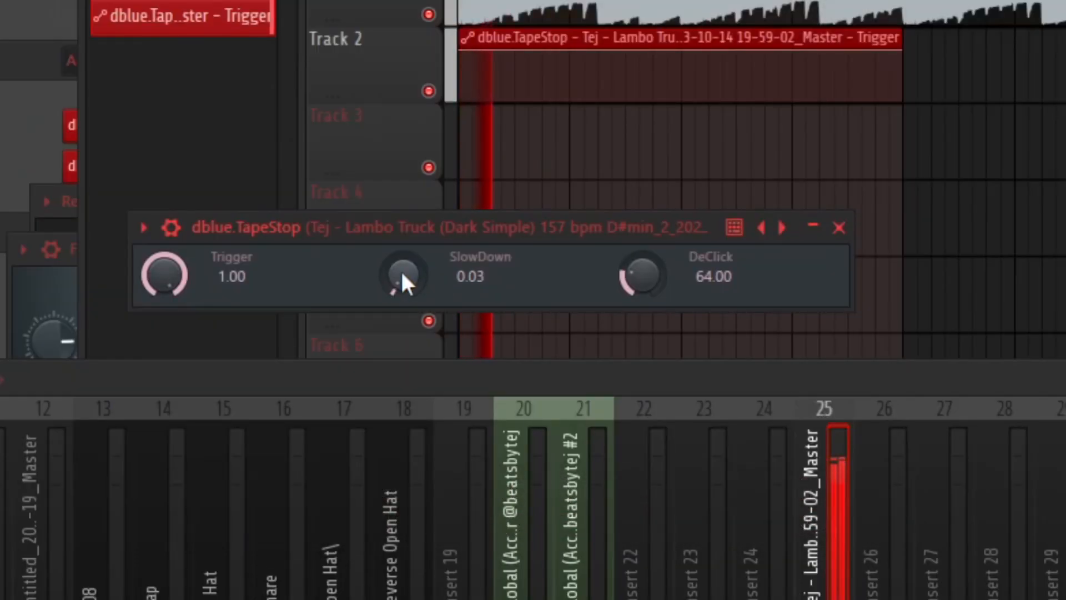
{"action": "scroll", "coordinate": [401, 268], "scroll_direction": "up", "scroll_amount": 5}
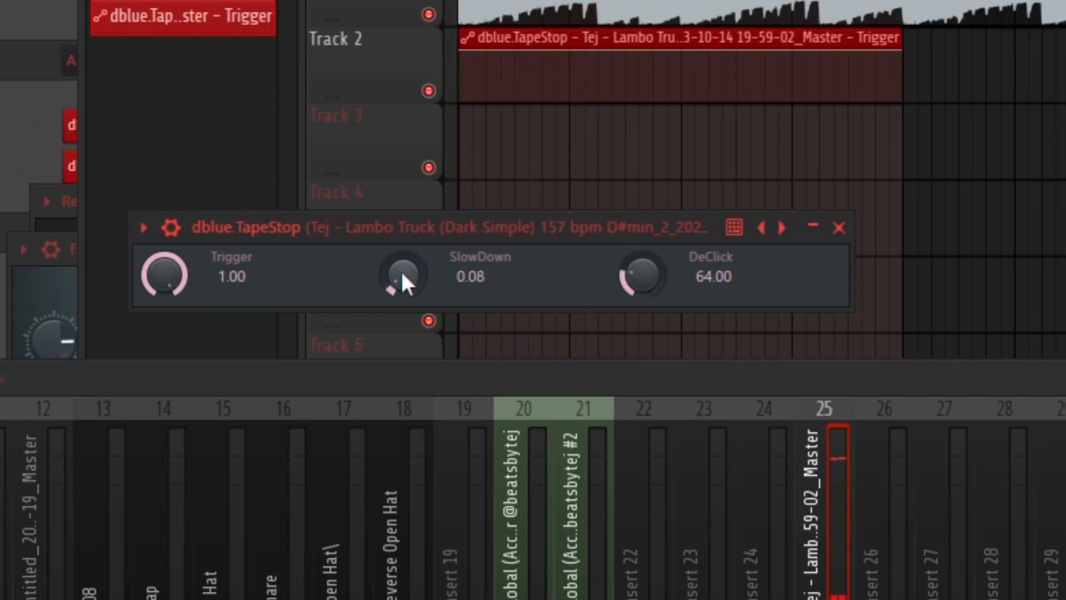
{"action": "scroll", "coordinate": [401, 271], "scroll_direction": "down", "scroll_amount": 2}
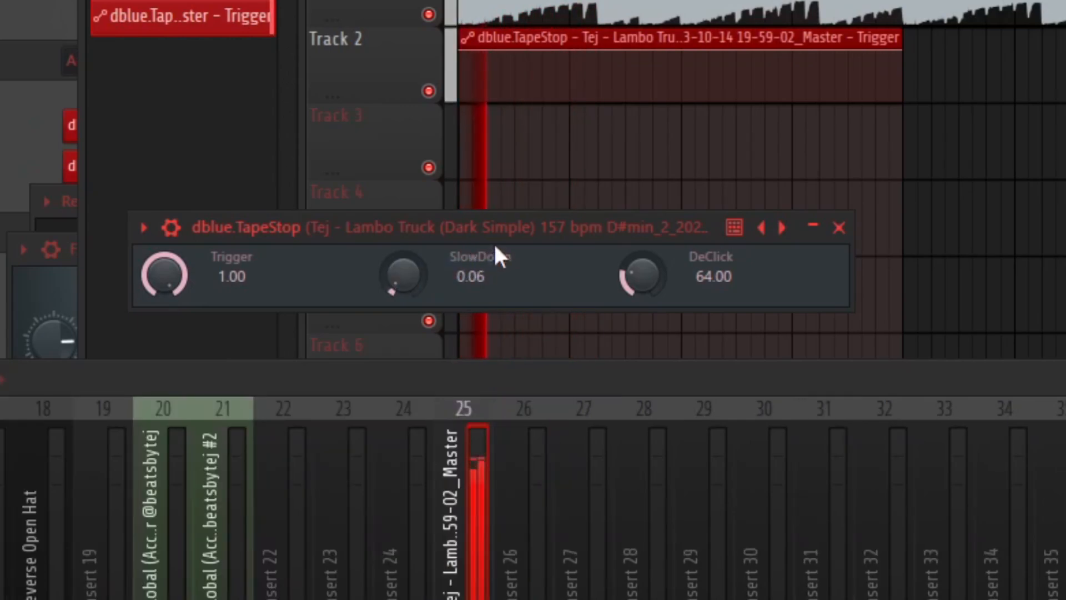
{"action": "key", "text": "space"}
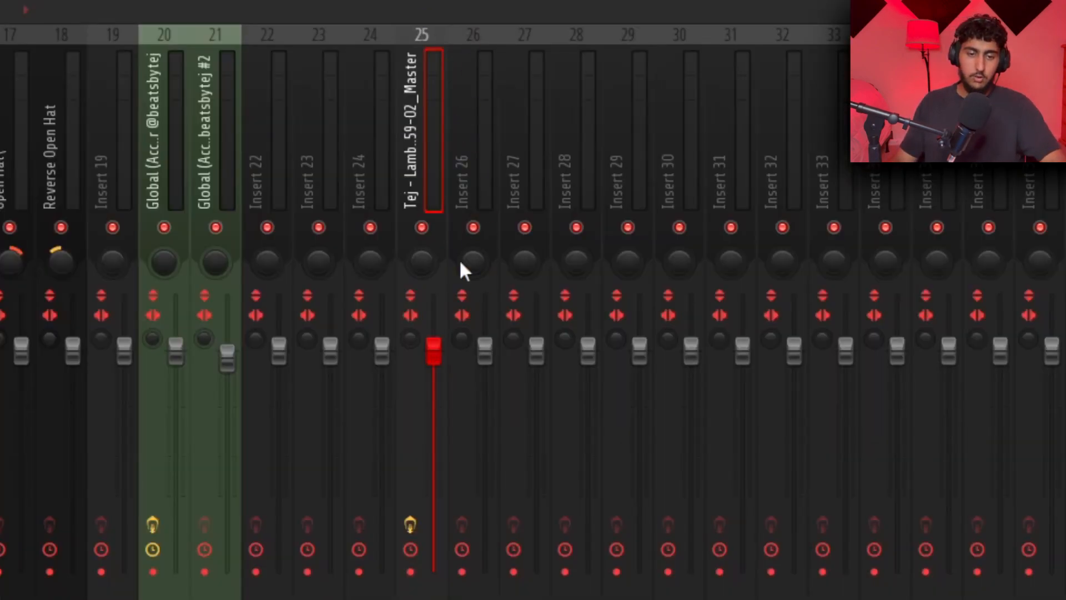
Render insert 25 with the tape stop effect into a new audio clip on Track 3
{"action": "left_click", "coordinate": [411, 571]}
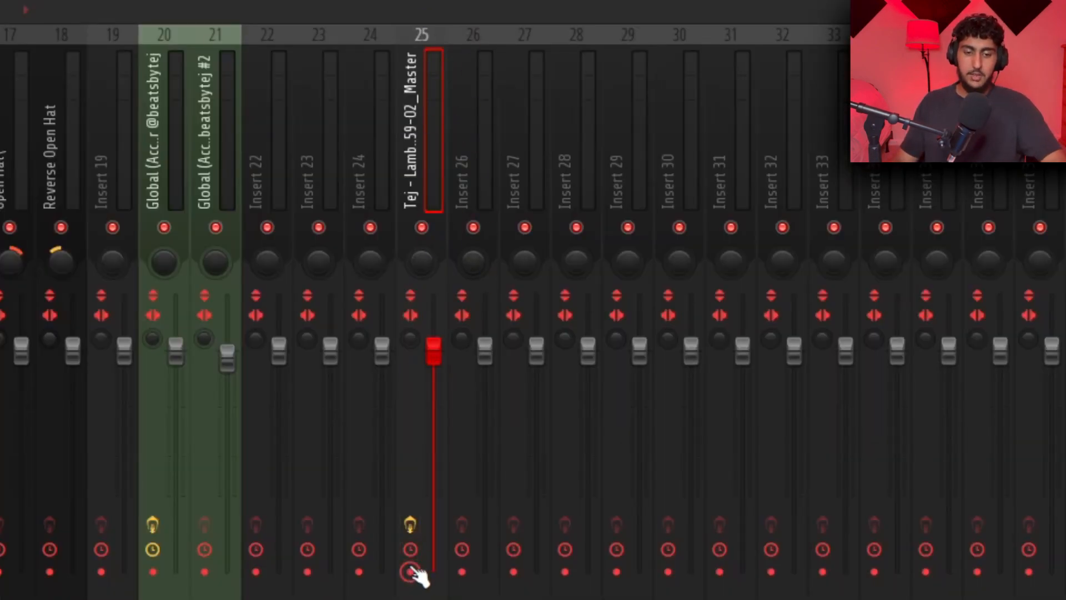
{"action": "key", "text": "alt+r"}
{"action": "left_click", "coordinate": [722, 505]}
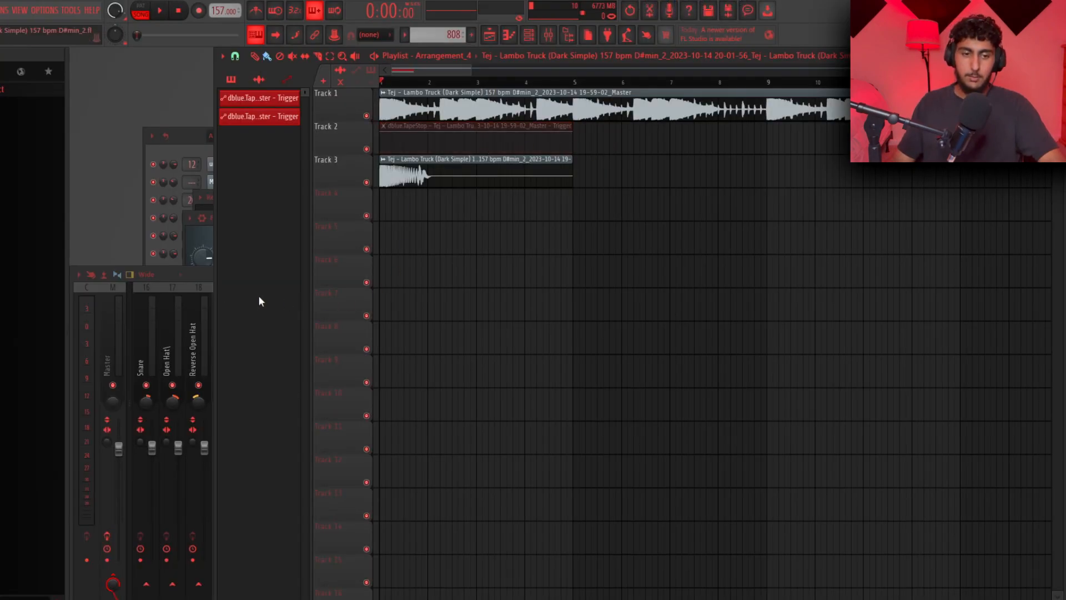
Move the beat clip on Track 1 so it starts at bar 5
{"action": "key", "text": "F9"}
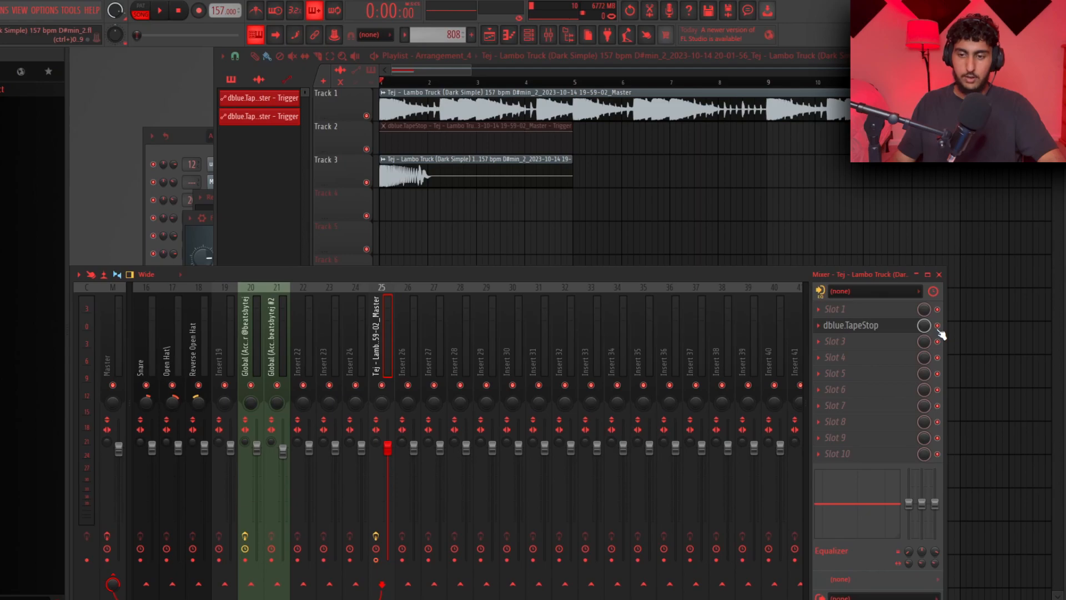
{"action": "left_click_drag", "start_coordinate": [408, 108], "coordinate": [602, 107]}
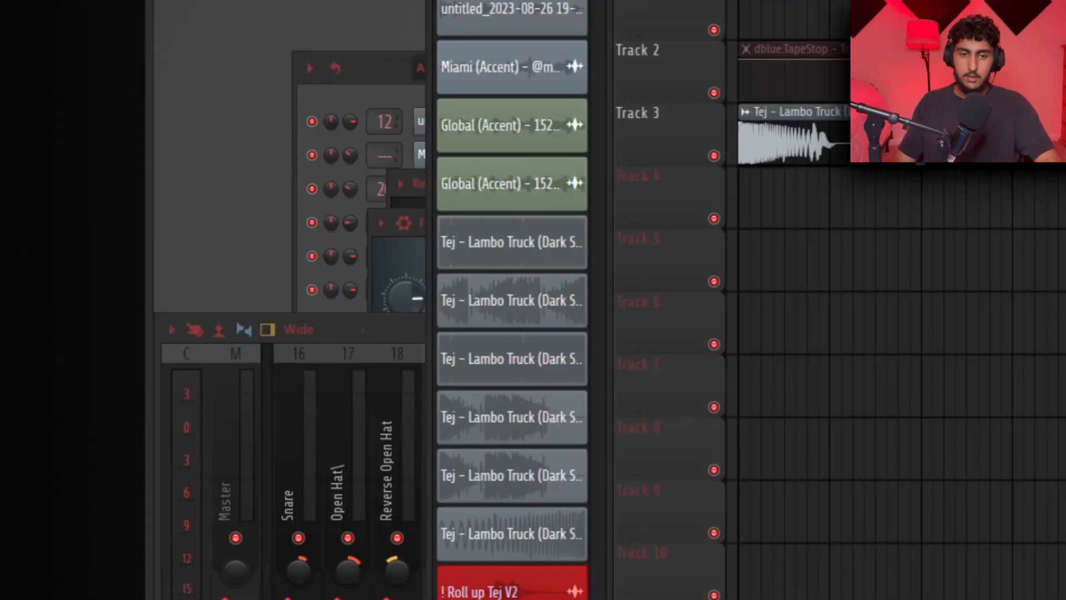
{"action": "double_click", "coordinate": [470, 174]}
{"action": "left_click", "coordinate": [565, 305]}
{"action": "key", "text": "F5"}
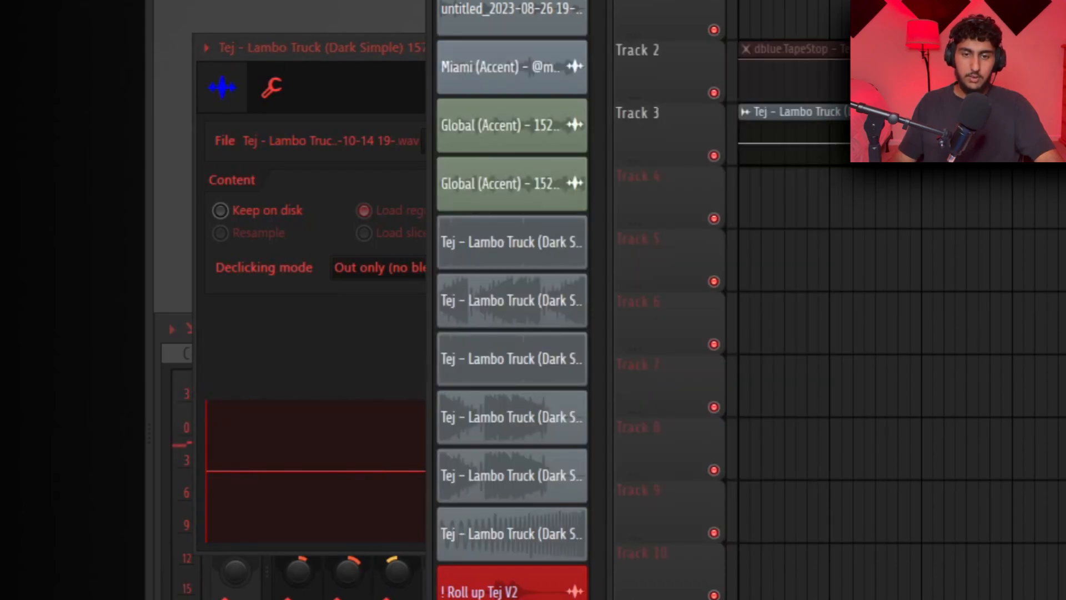
Place the tape-stop audio clip on Track 3 so it ends at bar 5
{"action": "scroll", "coordinate": [446, 239], "scroll_direction": "up", "scroll_amount": 8}
{"action": "left_click_drag", "start_coordinate": [397, 265], "coordinate": [473, 283]}
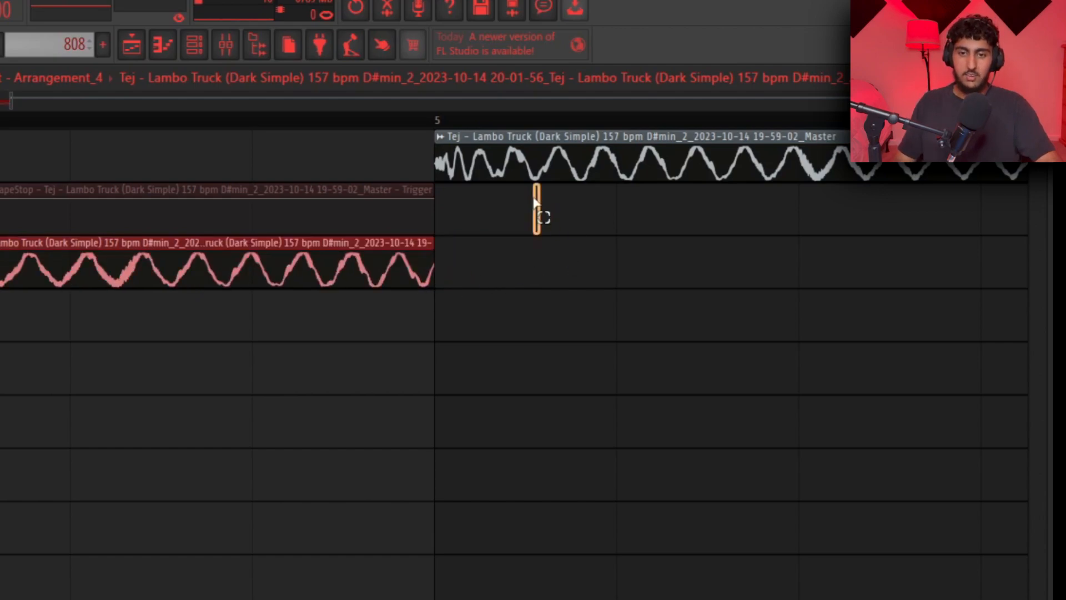
{"action": "key", "text": "ctrl+a"}
Trim the start of the tape-stop clip on Track 3 after auditioning it
{"action": "scroll", "coordinate": [494, 341], "scroll_direction": "down", "scroll_amount": 2}
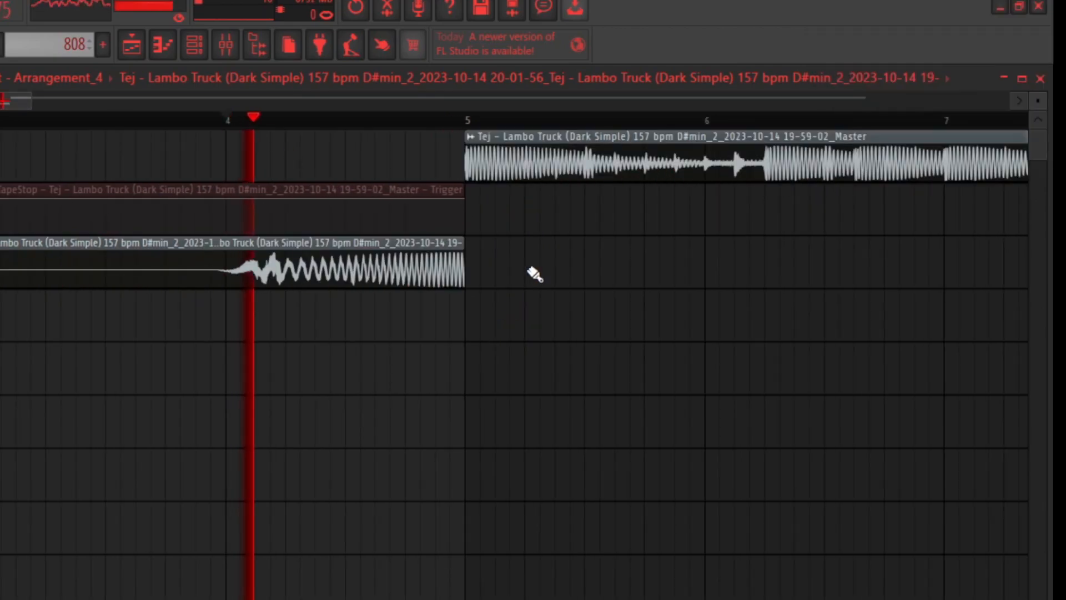
{"action": "scroll", "coordinate": [532, 275], "scroll_direction": "down", "scroll_amount": 3}
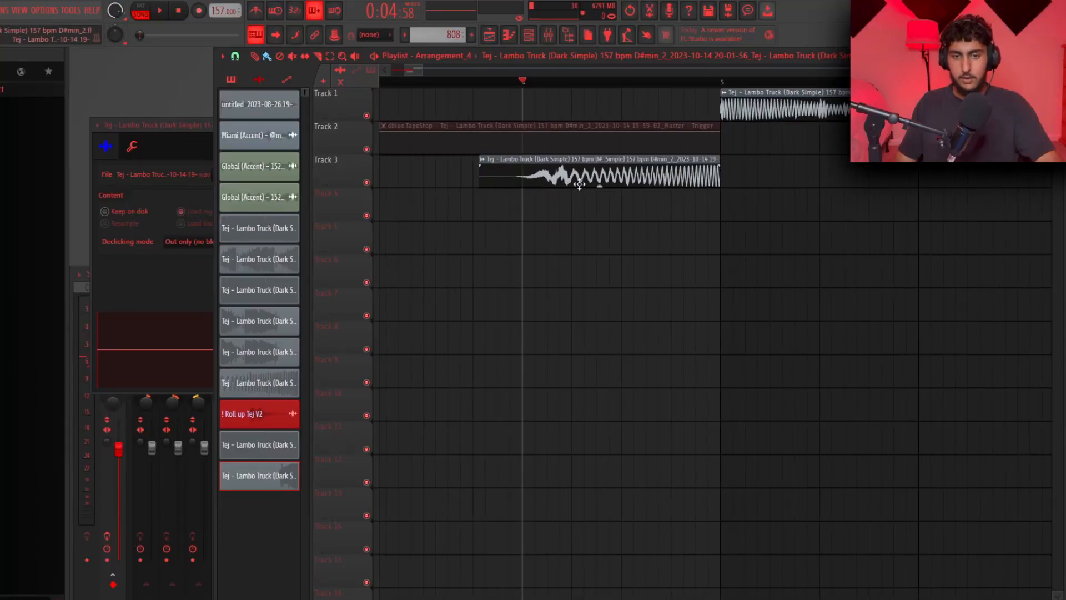
{"action": "left_click", "coordinate": [542, 178]}
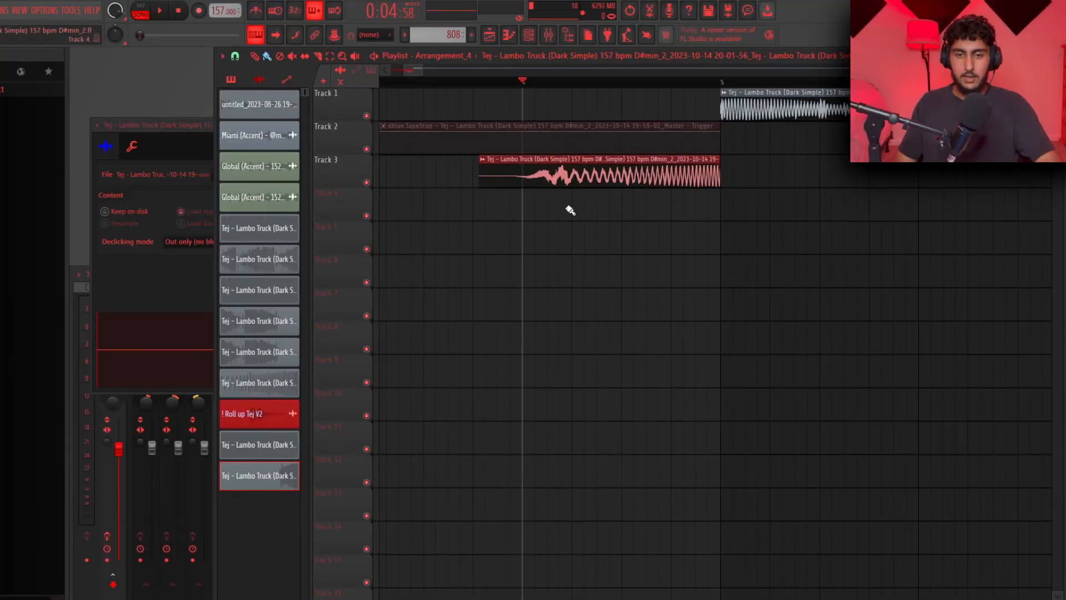
{"action": "key", "text": "space"}
{"action": "key", "text": "space"}
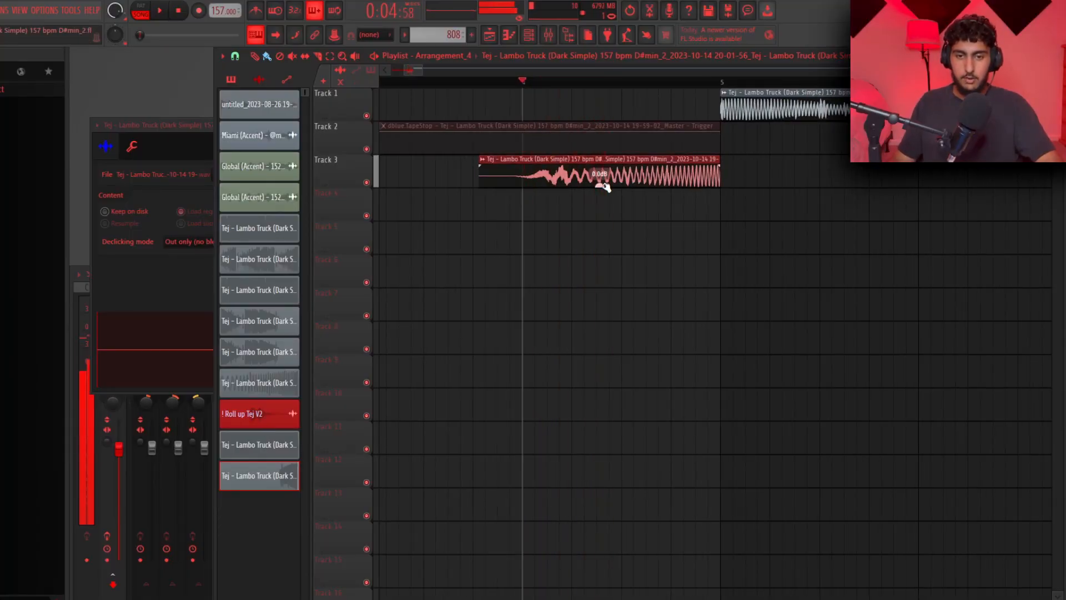
{"action": "left_click_drag", "start_coordinate": [483, 166], "coordinate": [690, 161]}
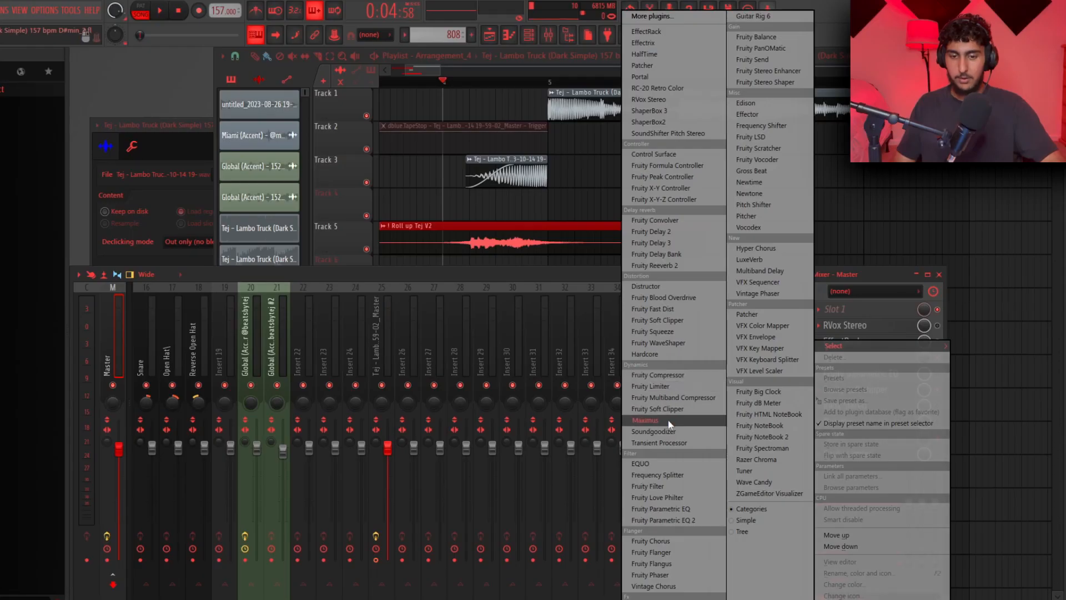
Add Maximus to the master insert and load the Master aid 1 preset
{"action": "left_click", "coordinate": [645, 420]}
{"action": "left_click_drag", "start_coordinate": [348, 135], "coordinate": [484, 151]}
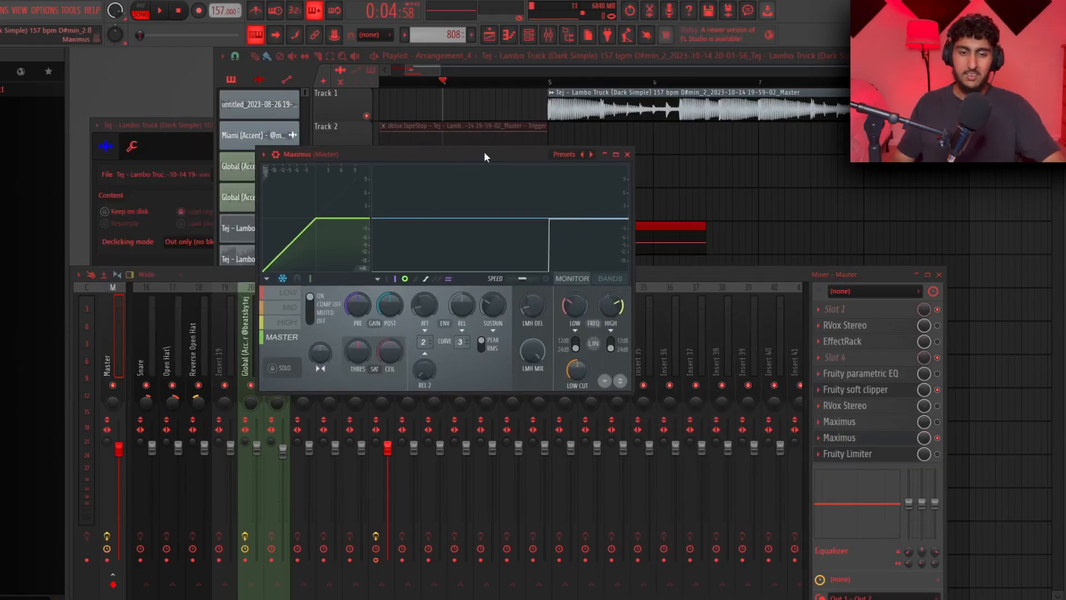
{"action": "left_click", "coordinate": [564, 154]}
{"action": "left_click", "coordinate": [617, 359]}
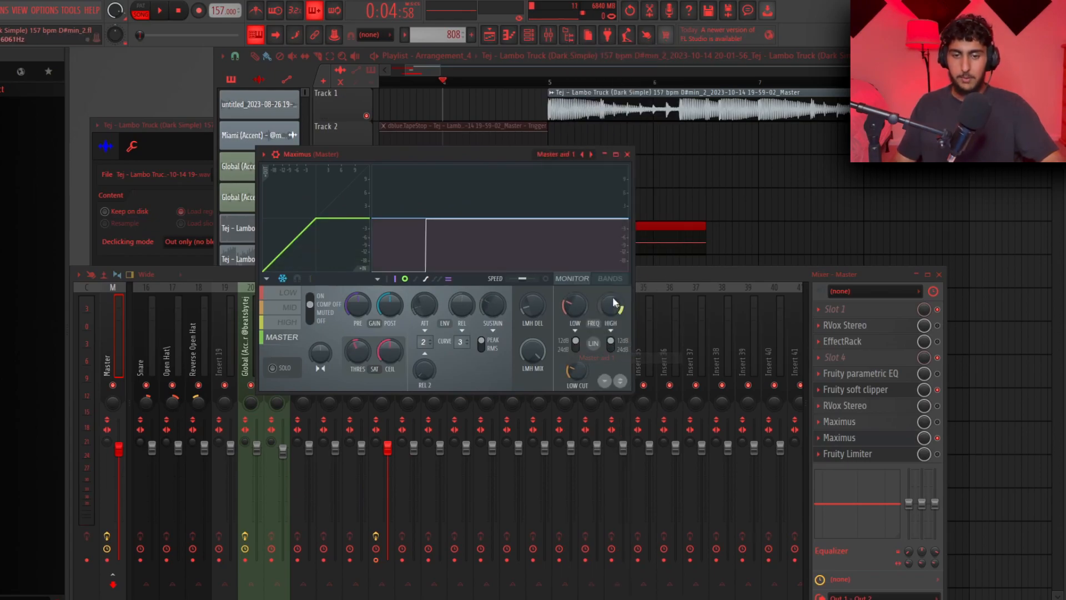
Adjust the low and high band crossover frequencies in Maximus's bands view
{"action": "left_click", "coordinate": [599, 278]}
{"action": "left_click_drag", "start_coordinate": [410, 182], "coordinate": [410, 205]}
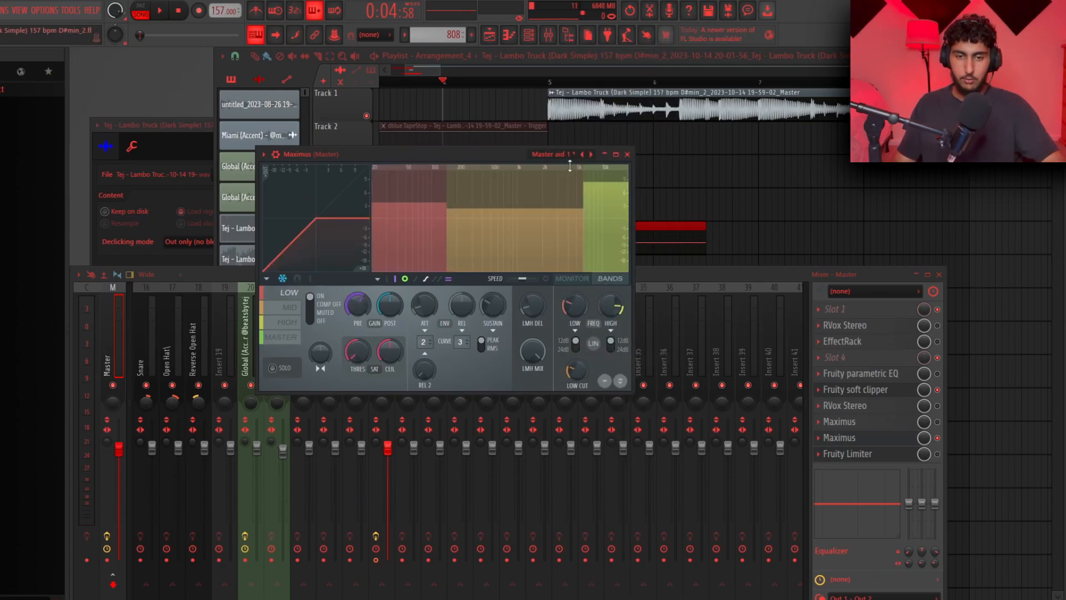
{"action": "left_click_drag", "start_coordinate": [605, 183], "coordinate": [605, 199]}
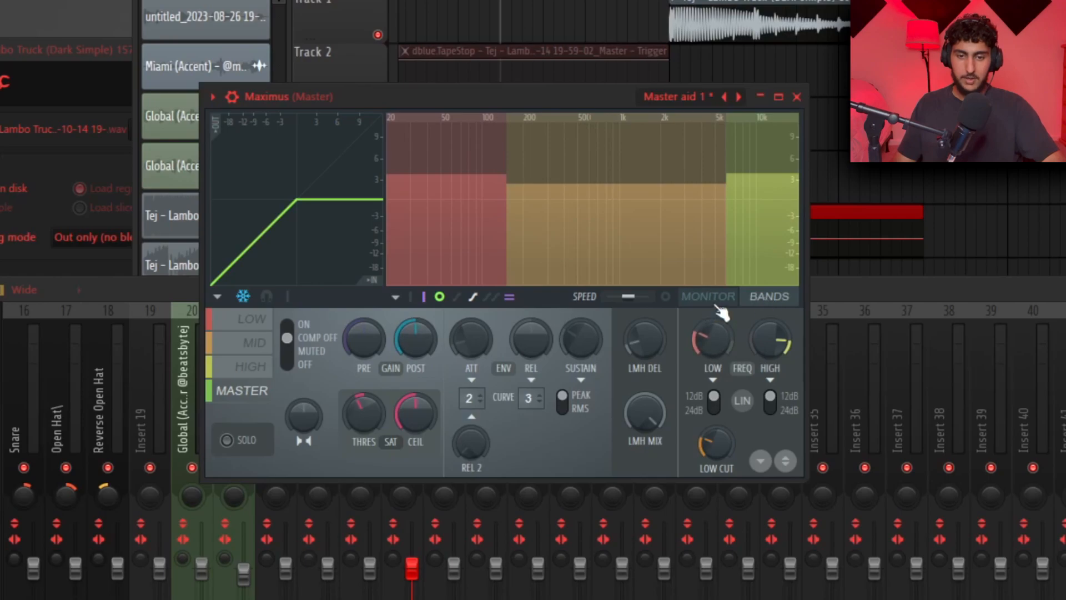
{"action": "left_click", "coordinate": [715, 300]}
Switch Maximus's master band off and back on to compare
{"action": "left_click", "coordinate": [298, 347]}
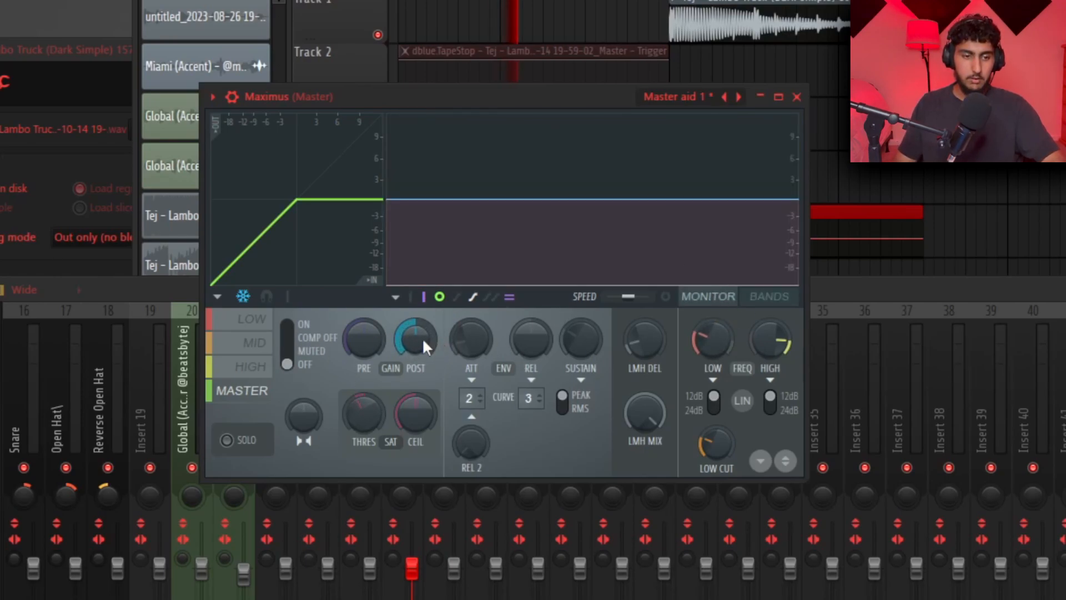
{"action": "scroll", "coordinate": [423, 343], "scroll_direction": "down", "scroll_amount": 3}
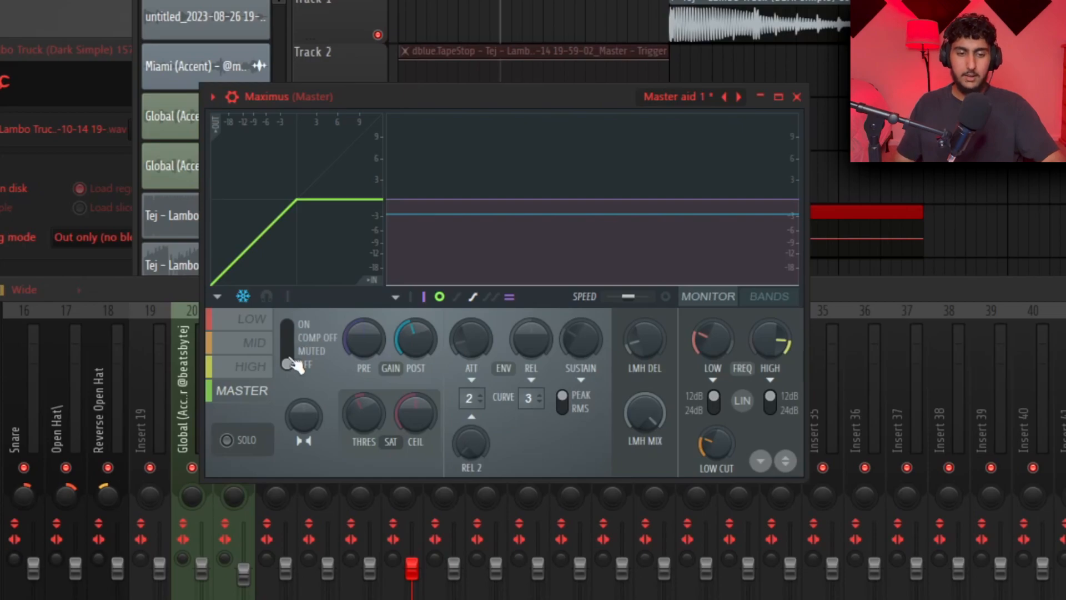
{"action": "scroll", "coordinate": [291, 363], "scroll_direction": "up", "scroll_amount": 2}
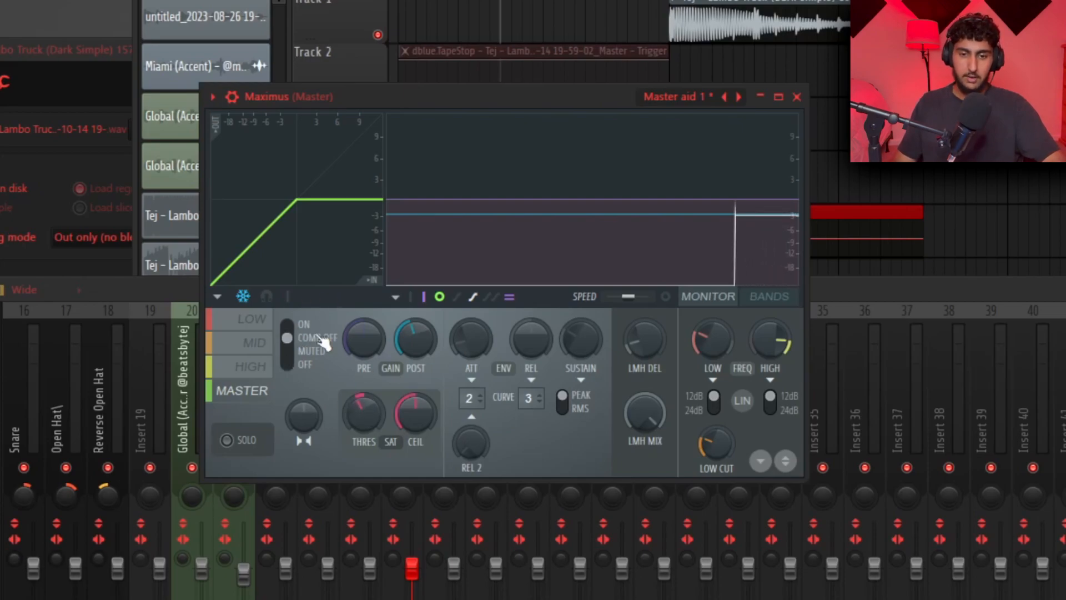